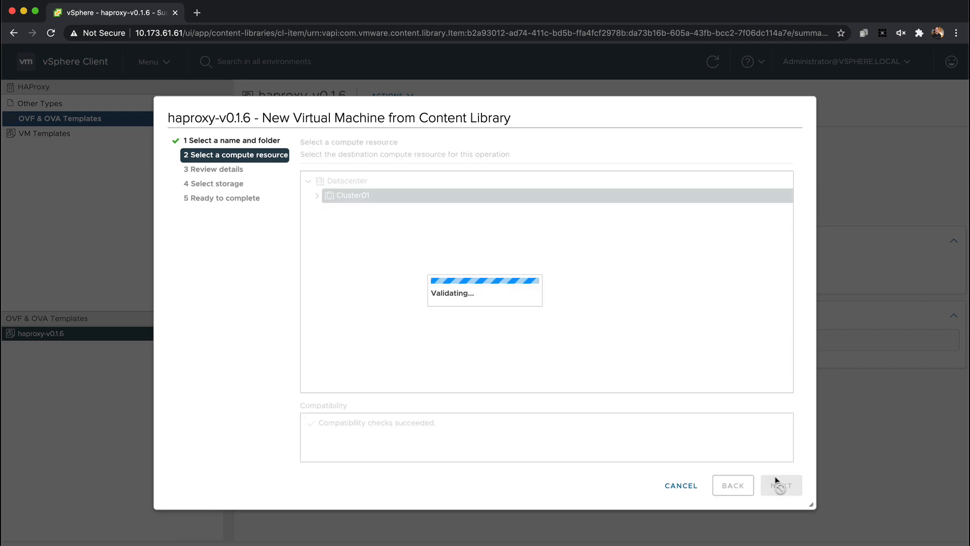
Proceed through the template wizard with the Default deployment configuration and store the virtual machine on vsanDatastore
left_click(771, 486)
left_click(770, 487)
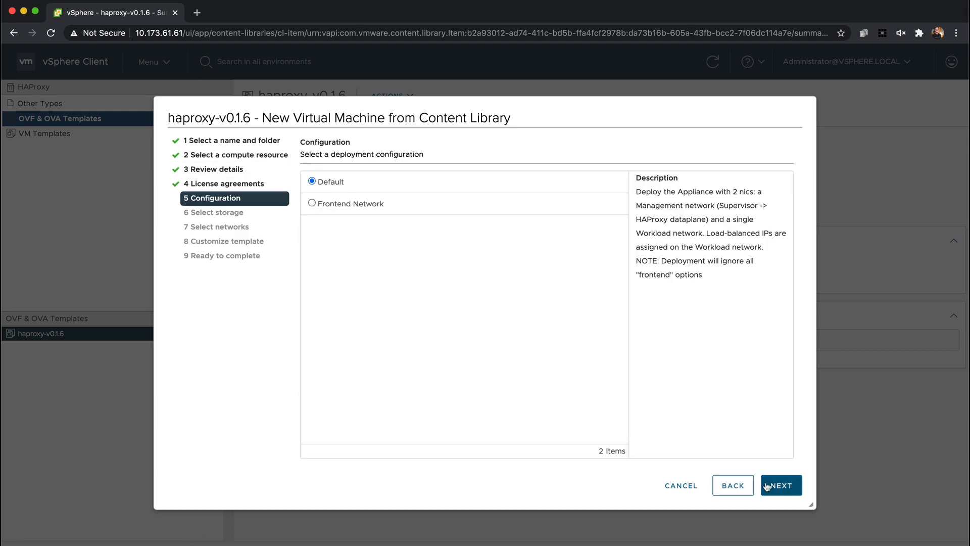
left_click(781, 485)
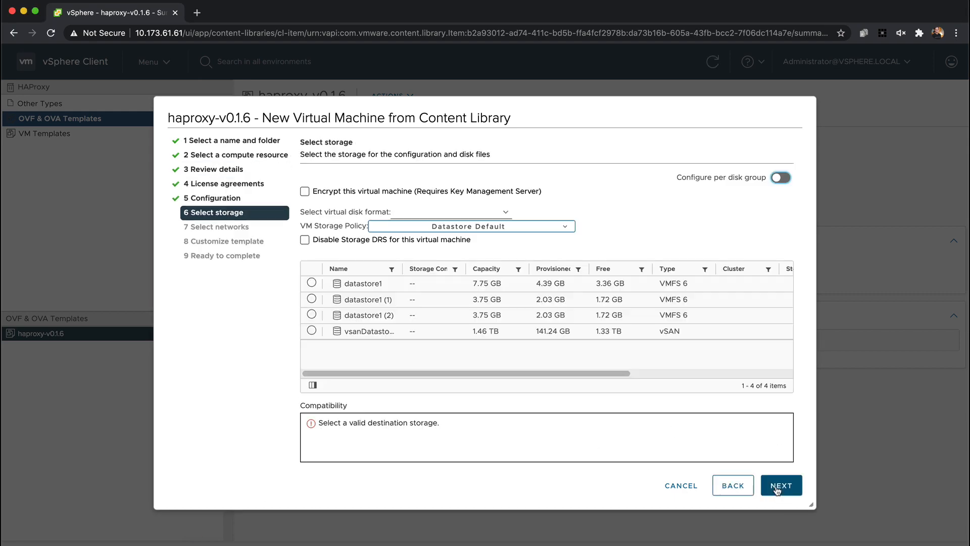
left_click(343, 335)
left_click(781, 485)
Map the Management source network to mgmt1547 and the Workload source network to vms1548
left_click(576, 216)
left_click(573, 225)
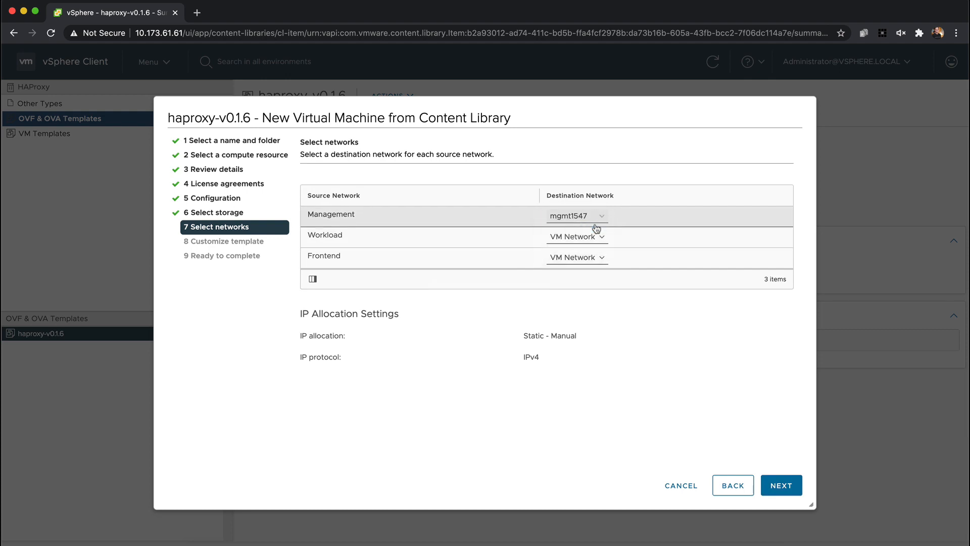
left_click(576, 236)
left_click(571, 256)
left_click(782, 485)
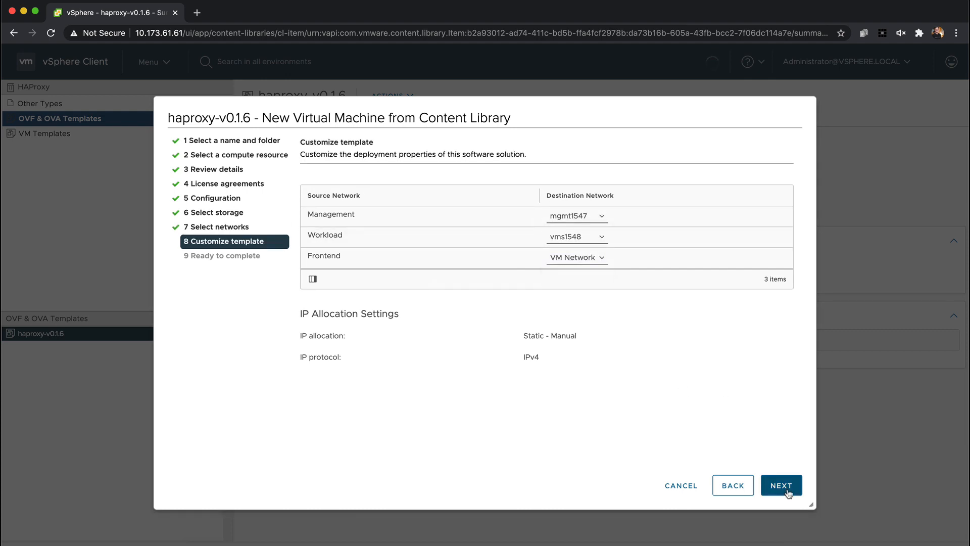
Enter and confirm the appliance's root password in the template customization
left_click(633, 255)
key("Tab")
key("Tab")
type("••••••••")
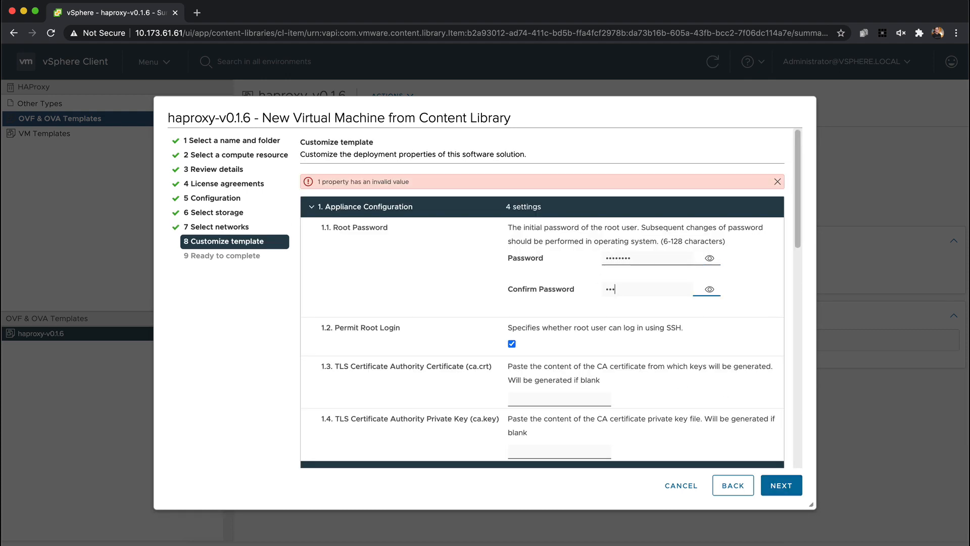
key("Tab")
Set the DNS servers to 10.172.40.1, 10.172.40.2, 10.142.7.2 and the Management IP to 10.173.61.69/24
scroll(576, 328, "down", 5)
scroll(575, 328, "down", 3)
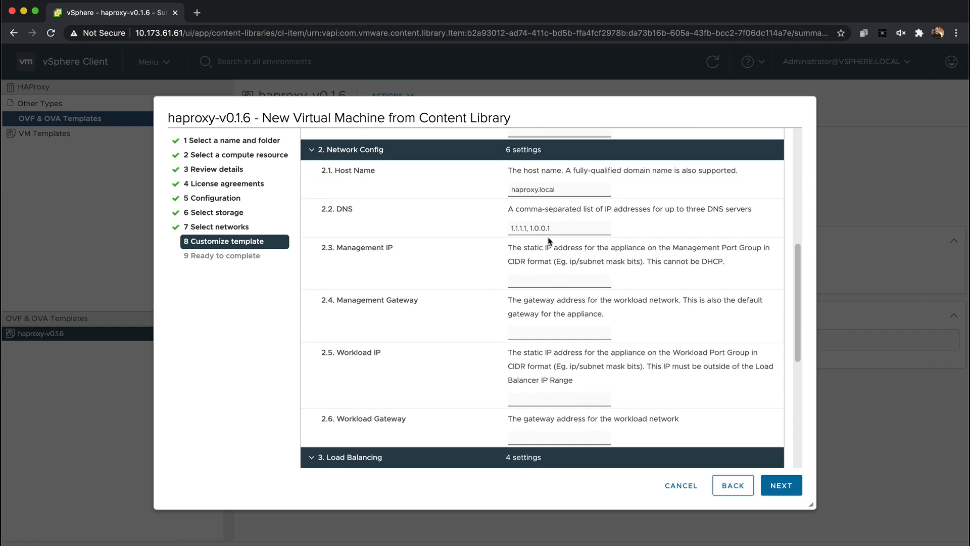
triple_click(536, 228)
key("super+v")
key("Tab")
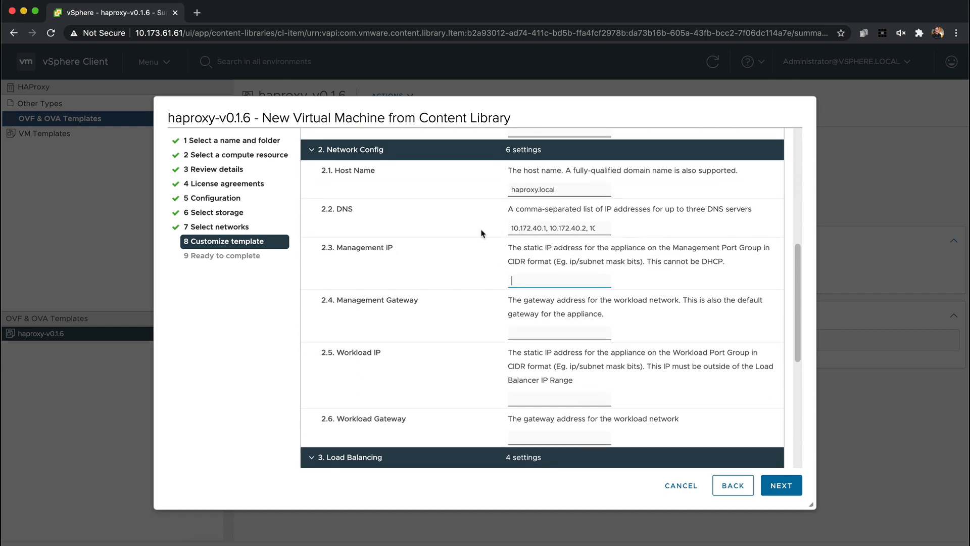
key("super+Tab")
type("10.173.61.69/24")
Set the Management Gateway to 10.173.61.253
key("super+Tab")
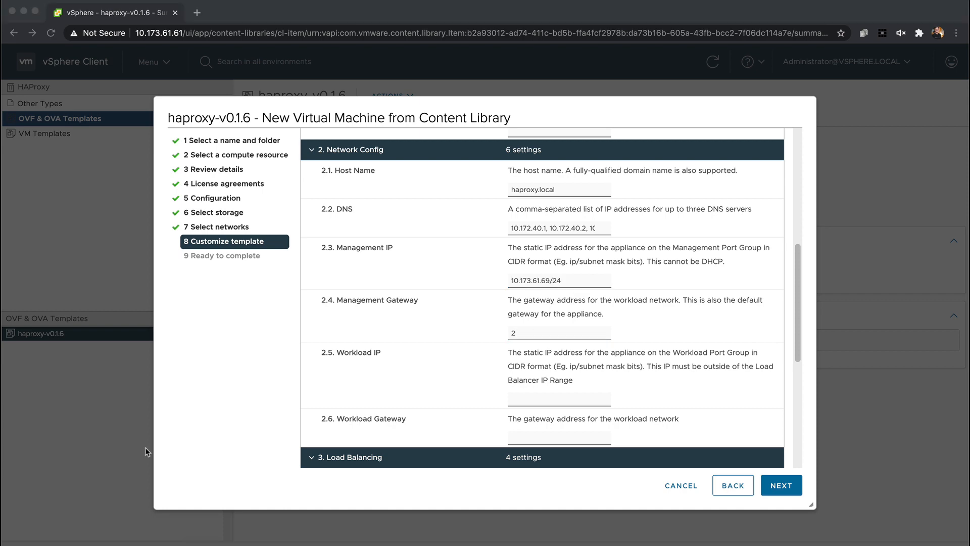
left_click_drag(526, 337, 481, 332)
type("10.173.61.253")
Set the Workload IP to 10.173.62.21/24 and the Workload Gateway to 10.173.62.253
scroll(482, 382, "down", 2)
key("super+Tab")
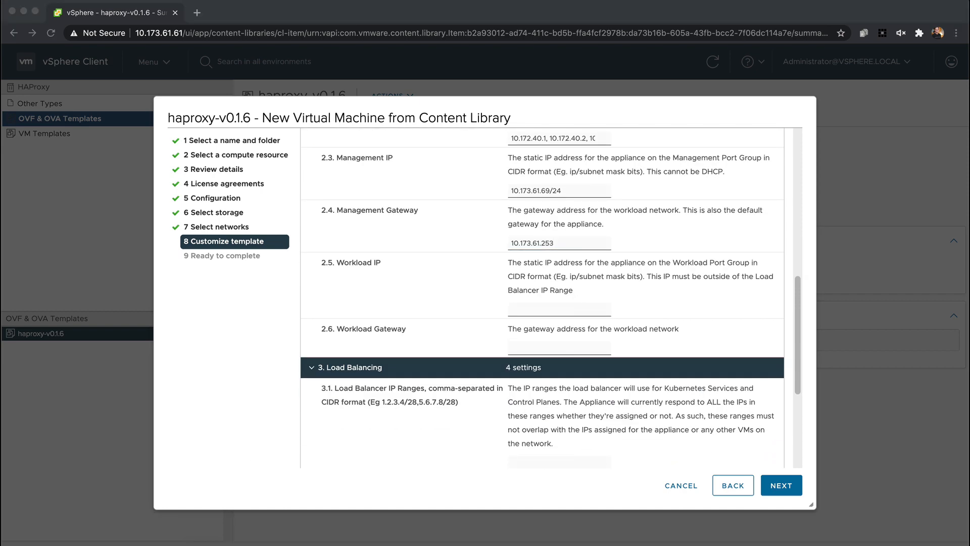
left_click(559, 310)
type("10.173.62.21/24")
key("super+Tab")
left_click(604, 348)
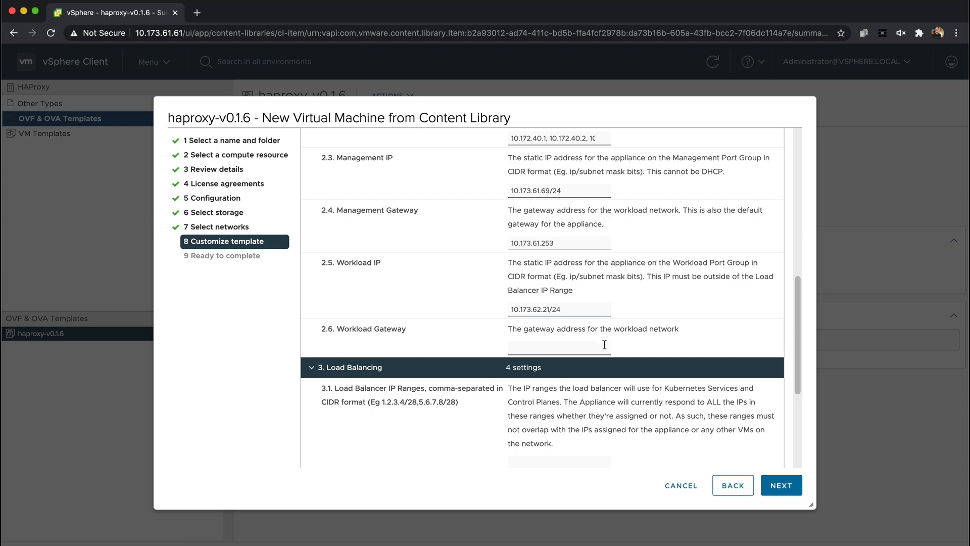
type("10.173.62.253")
Set the Load Balancer IP Ranges to 10.173.62.24/29
scroll(622, 371, "down", 5)
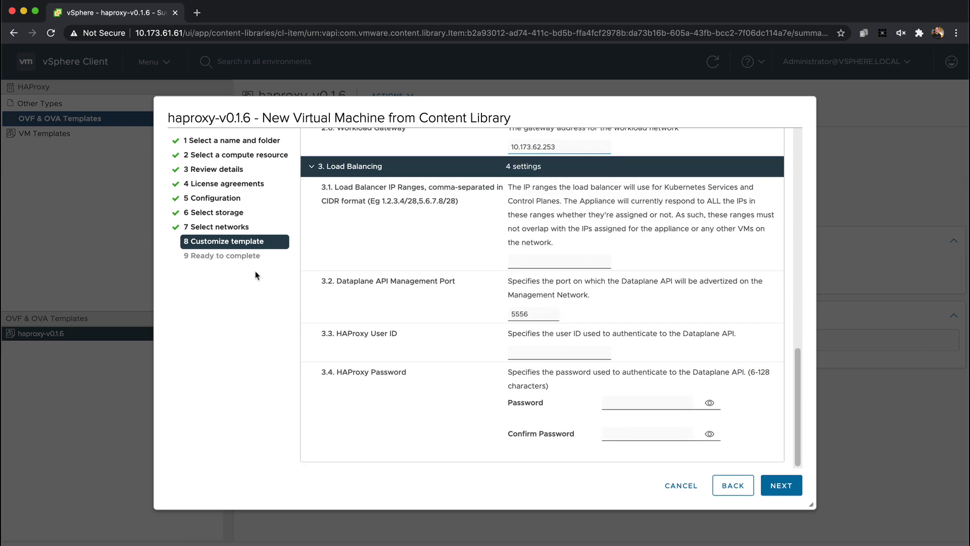
key("super+Tab")
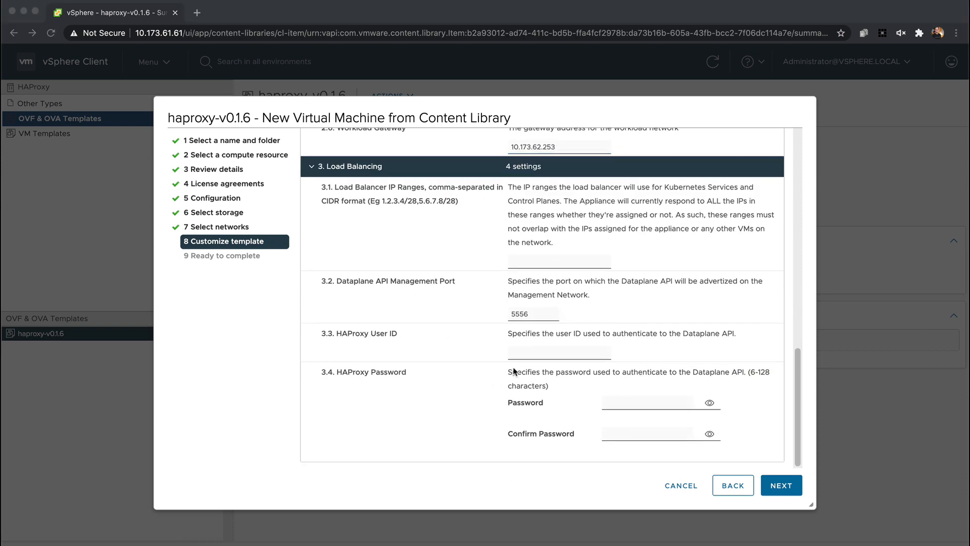
left_click(520, 261)
key("super+v")
Set the HAProxy User ID to admin and enter and confirm the HAProxy password
left_click(570, 353)
type("admin")
key("Tab")
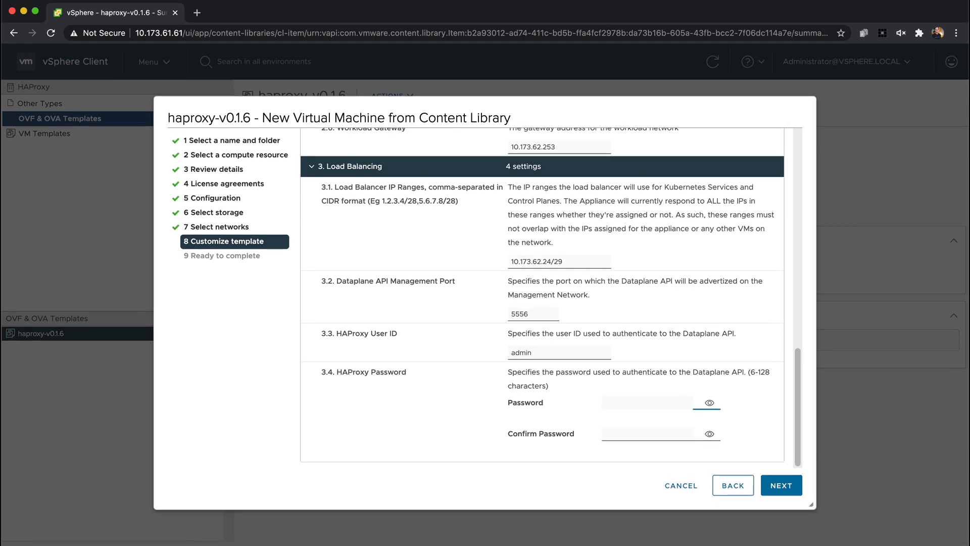
type("••••••••")
key("Tab")
key("Tab")
type("••")
Finish the template deployment and power on the deployed haproxy virtual machine
left_click(781, 485)
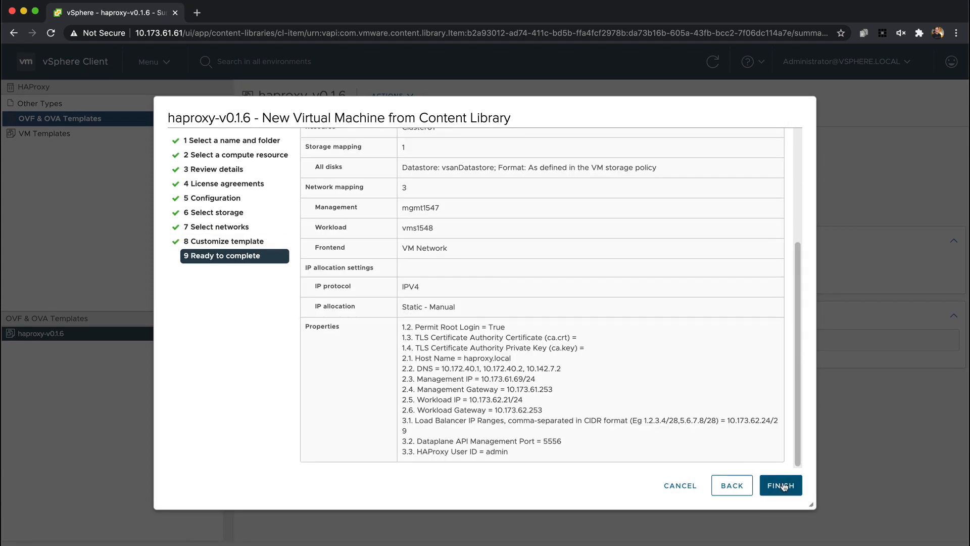
left_click(781, 485)
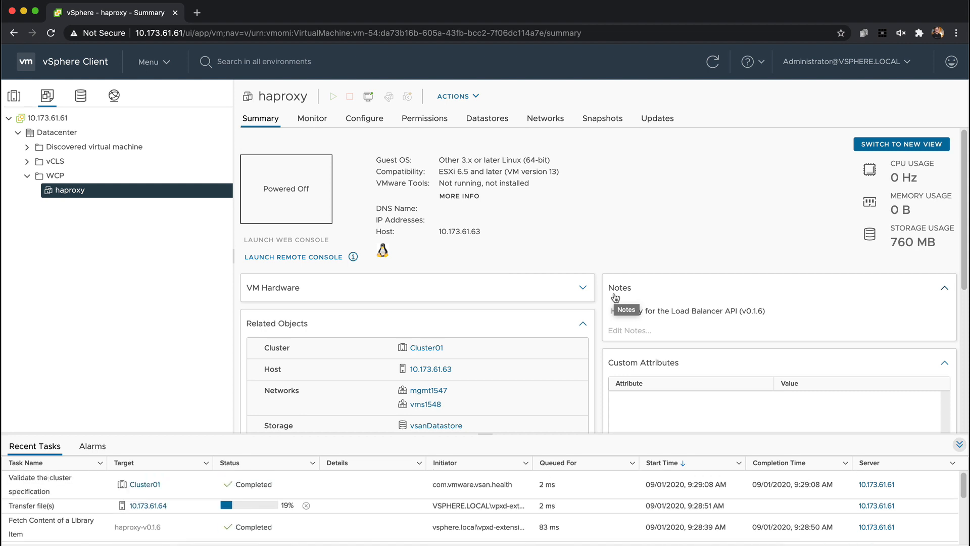
left_click(332, 100)
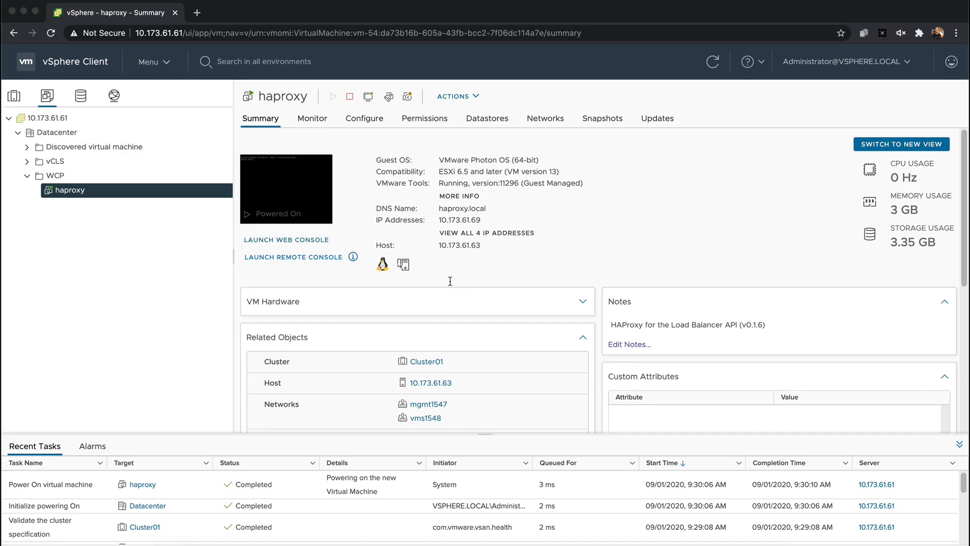
Switch to the terminal and log in to 10.173.61.69 over SSH as root, accepting the host key and entering the root password
key("super+Tab")
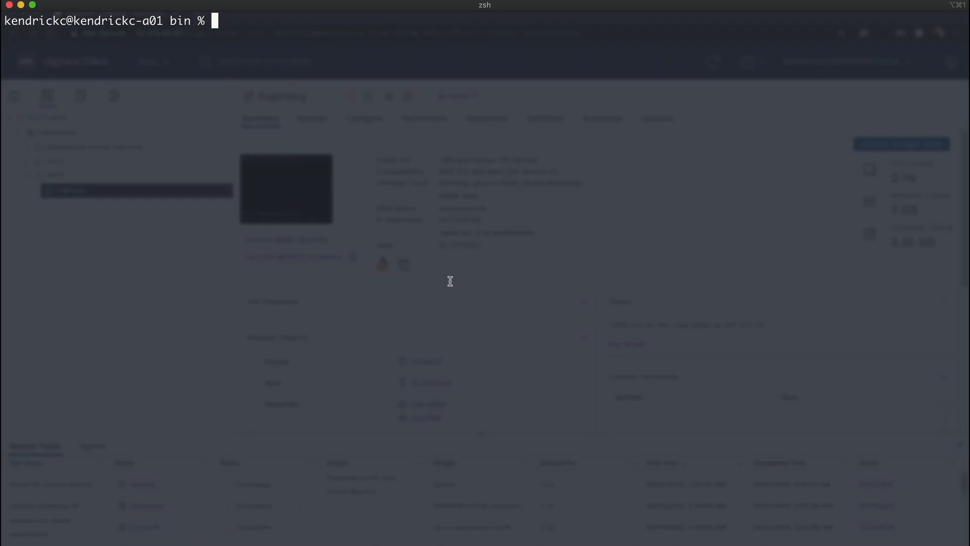
type("ssh")
type("10.173.61.69")
type("-l ")
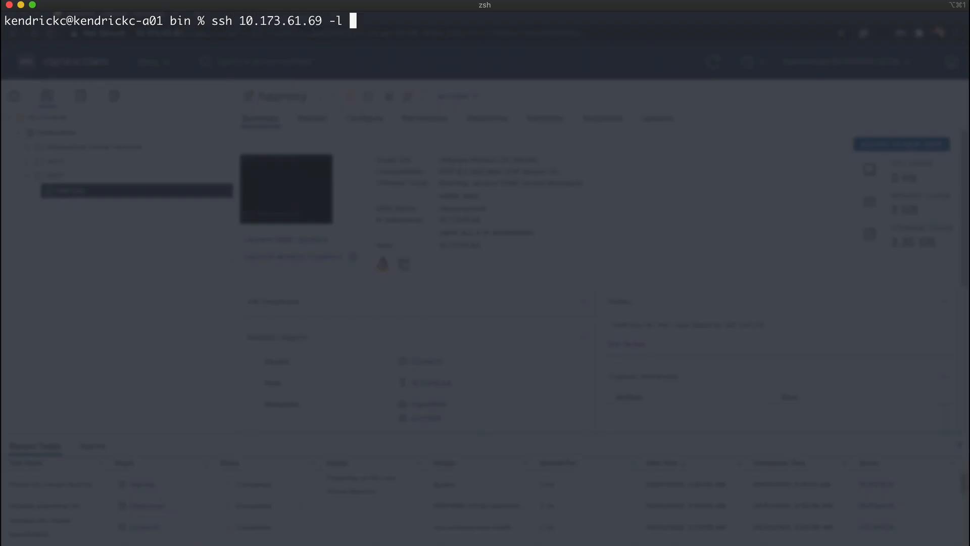
type("root")
key("Return")
type("yes")
key("Return")
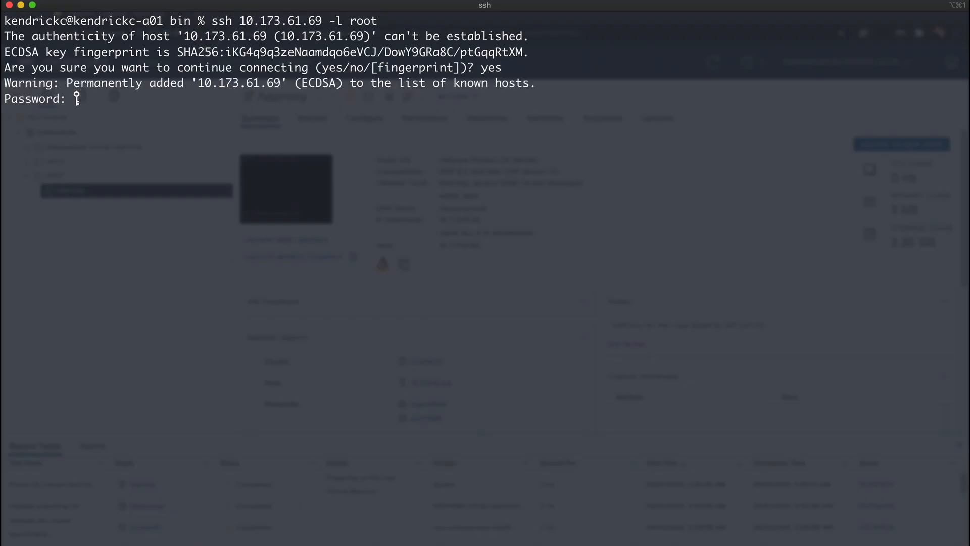
key("Return")
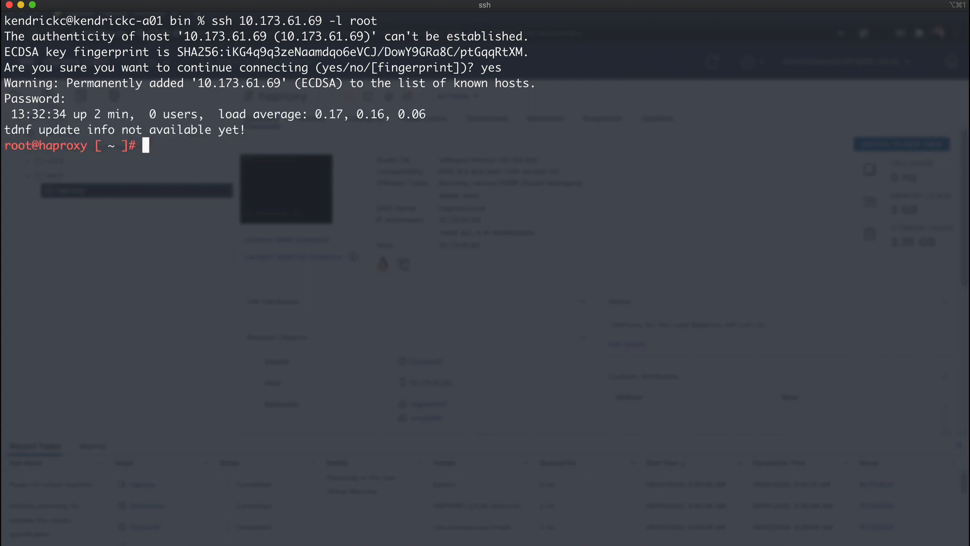
Print the contents of the CA certificate file /etc/haproxy/ca.crt in the terminal
type("cat /etc/ha")
key("Tab")
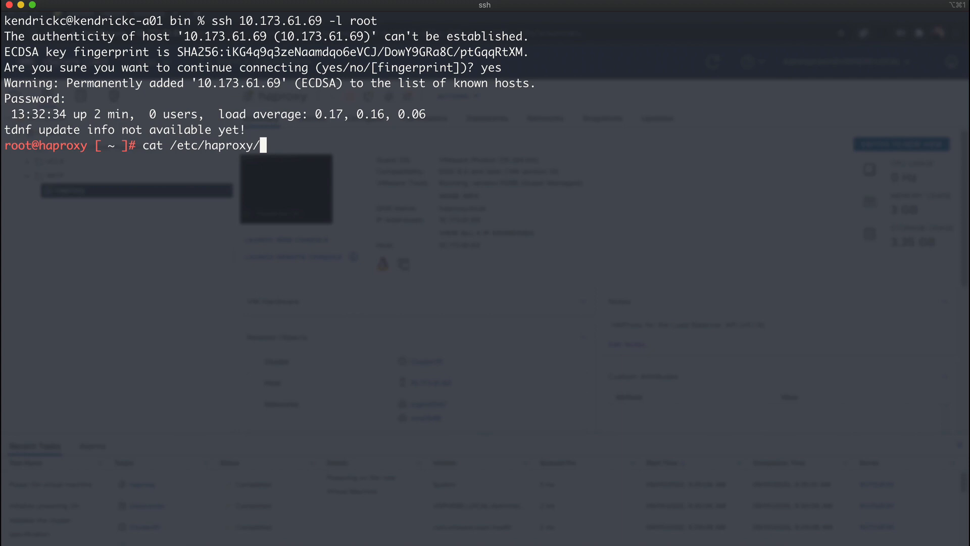
type("ca.")
key("Tab")
key("Return")
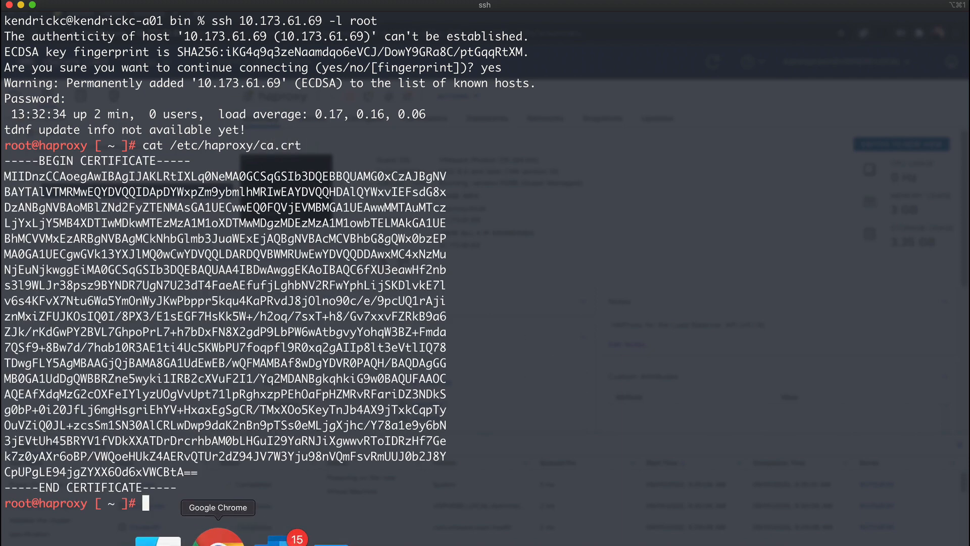
Switch back to the vSphere Client in Chrome and start the Workload Management setup, collapsing the recent tasks area
left_click(209, 534)
left_click(149, 62)
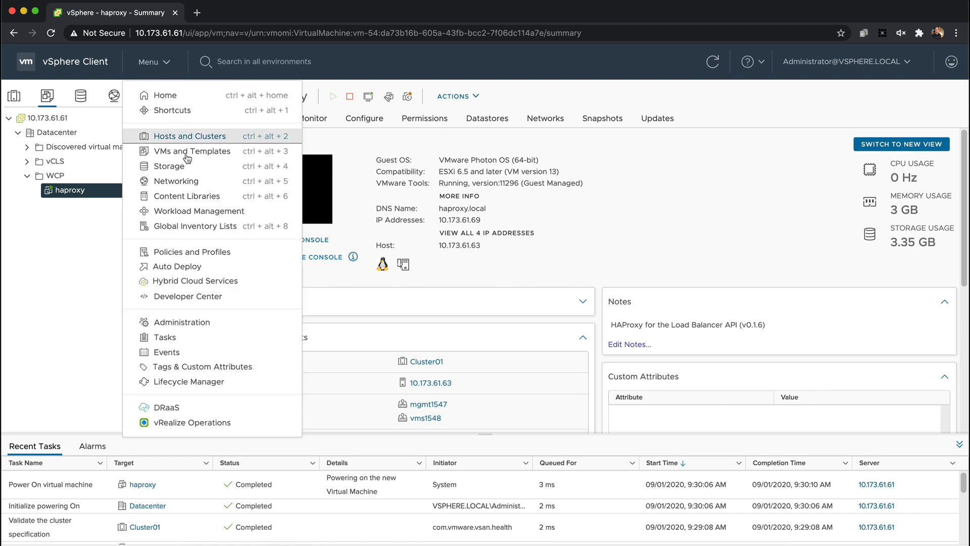
left_click(207, 211)
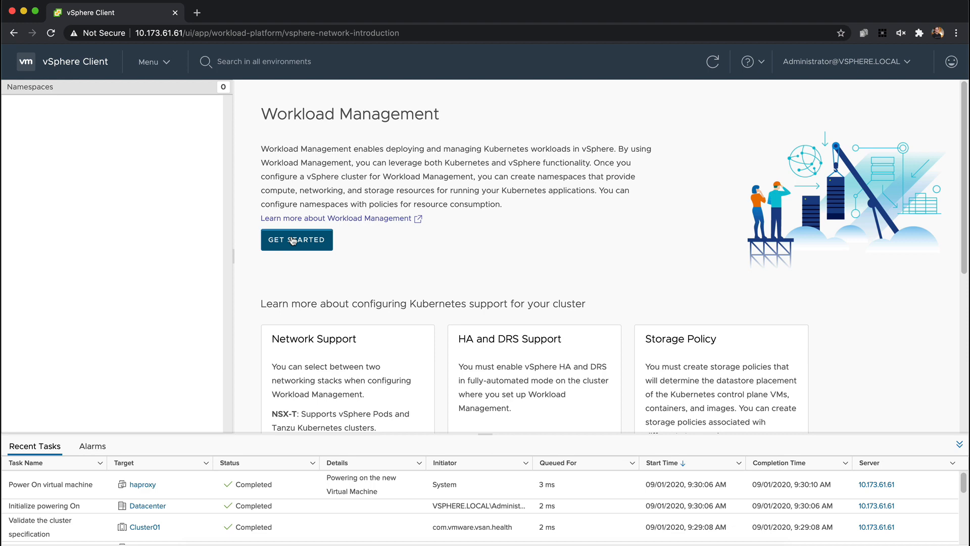
left_click(293, 241)
left_click(959, 444)
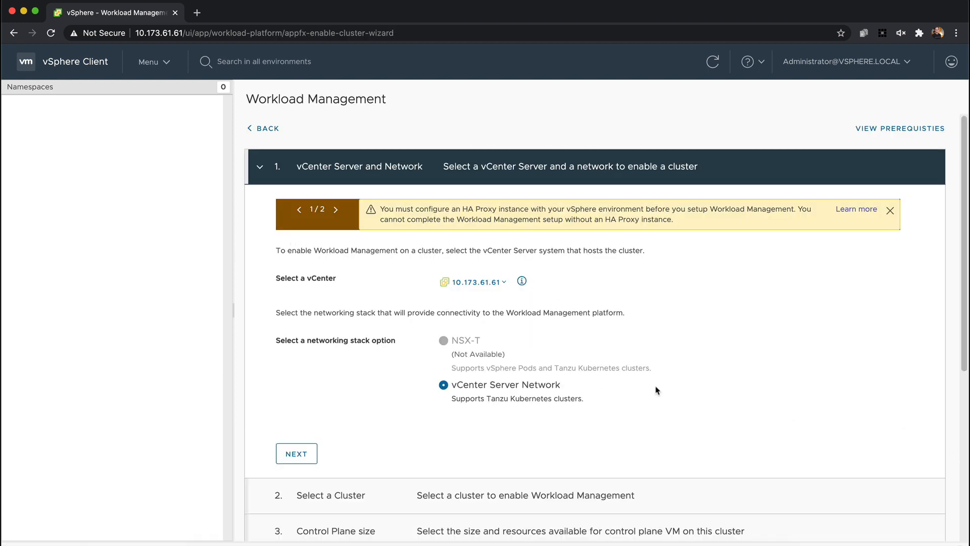
Keep vCenter Server Network as the networking stack and choose Cluster01 as the cluster for Workload Management
left_click(295, 456)
left_click(463, 337)
left_click(295, 503)
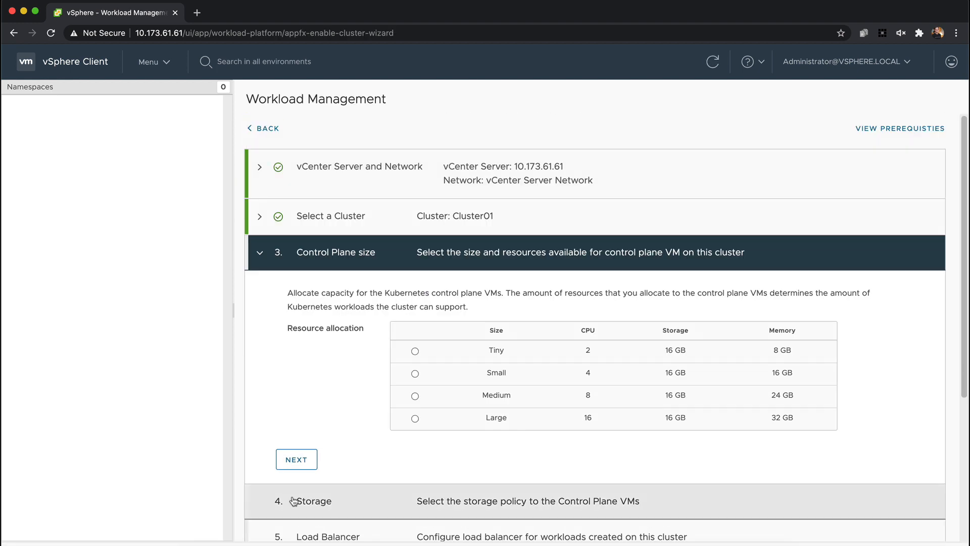
Set the control plane size to Small and its storage policy to vSAN Default Storage Policy
scroll(354, 395, "down", 3)
left_click(309, 386)
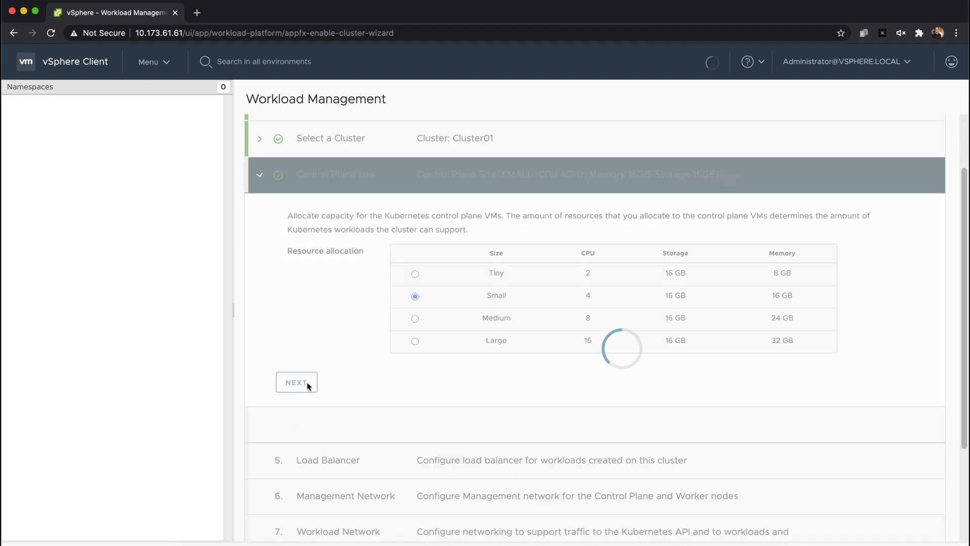
left_click(399, 380)
left_click(487, 395)
scroll(354, 404, "down", 2)
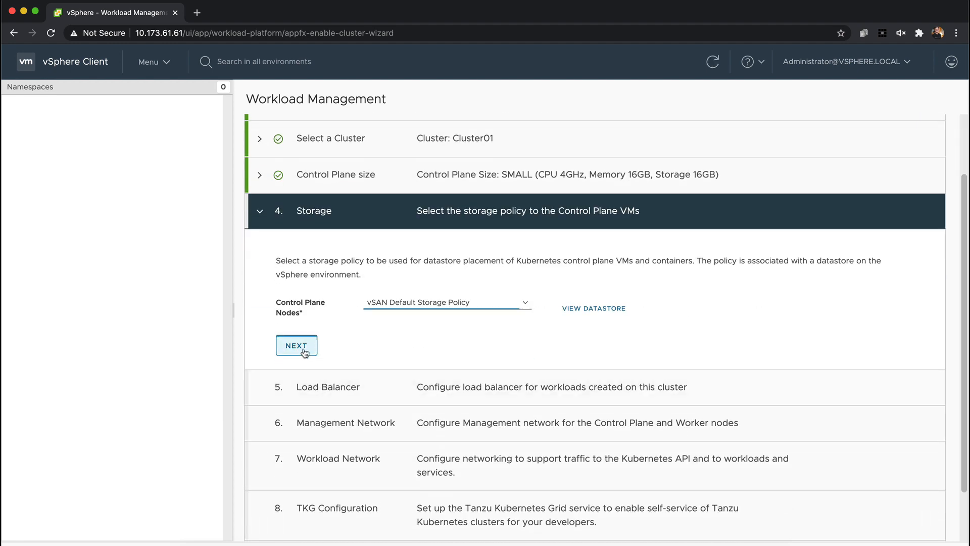
left_click(294, 405)
Name the load balancer haproxy-wcp and set its type to HA Proxy
scroll(359, 404, "down", 3)
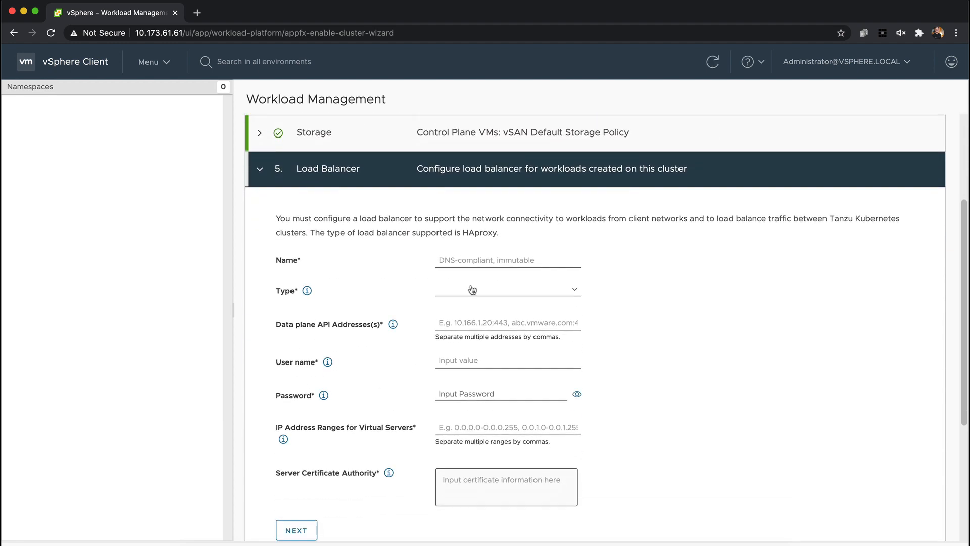
left_click(475, 261)
type("haproxy-wcp")
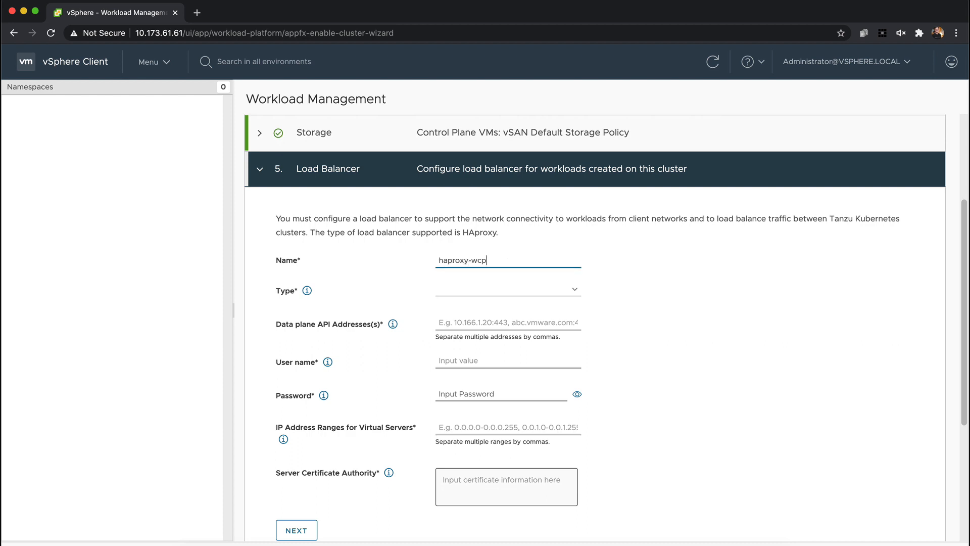
left_click(495, 289)
left_click(481, 291)
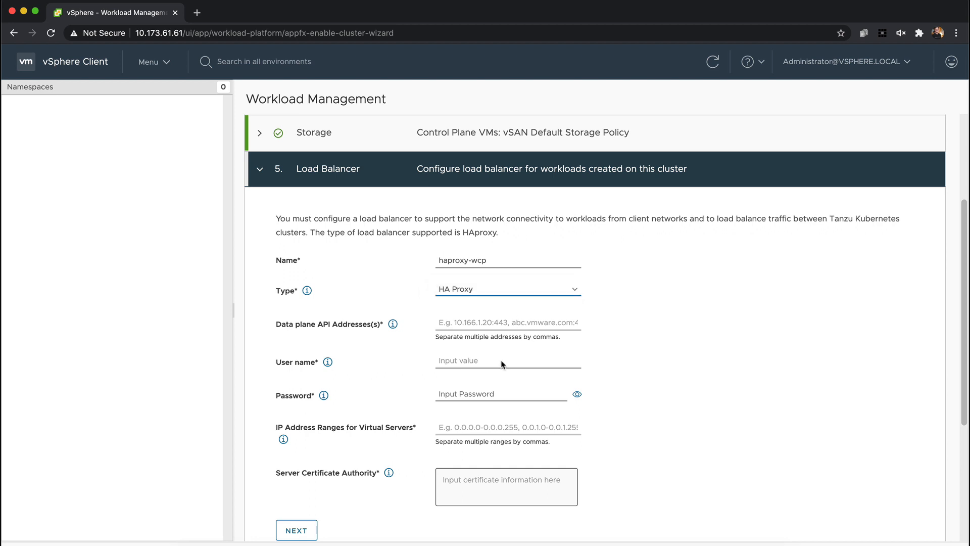
Set the load balancer's data plane API address to 10.173.61.69:5556
left_click(484, 324)
type("10.173.61.69:5556")
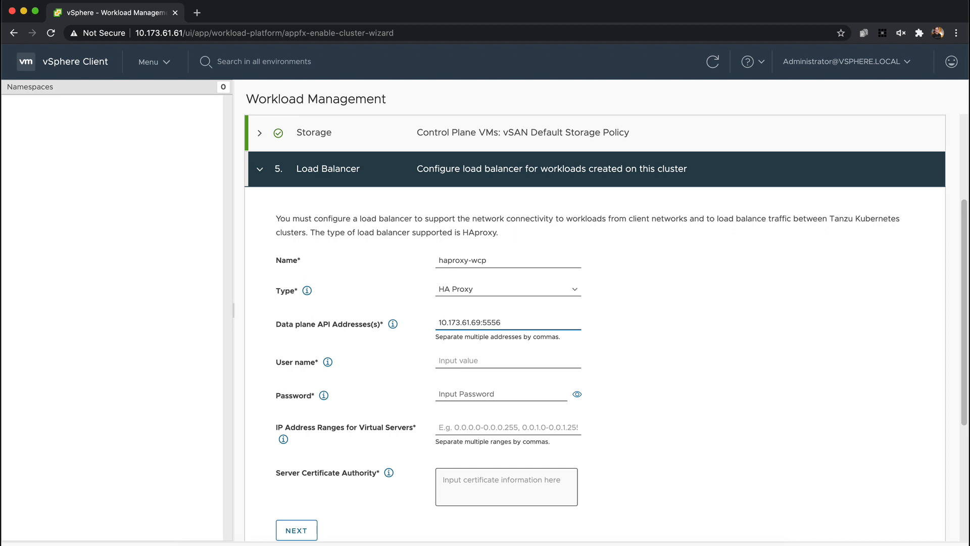
key("Tab")
Set the load balancer's user name to admin and enter its password
key("Tab")
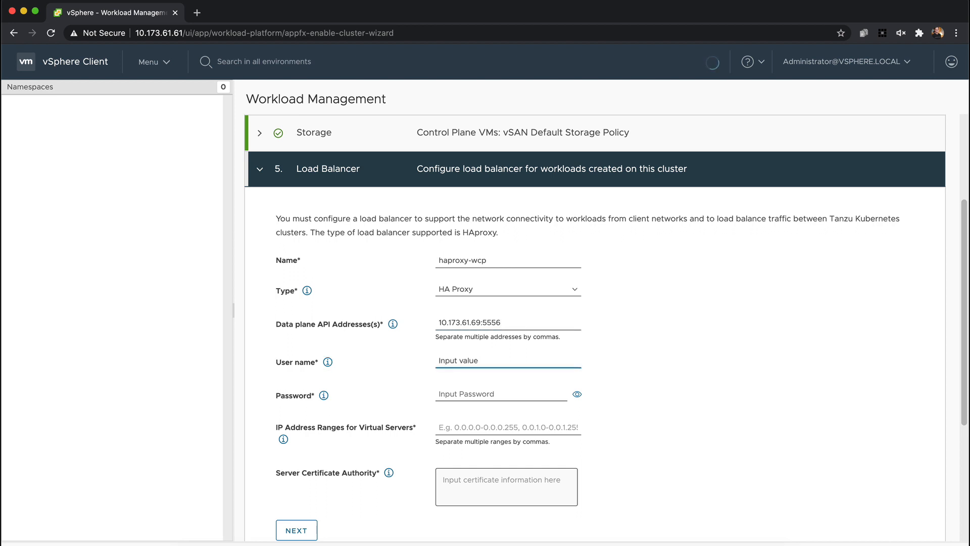
type("adm")
key("Tab")
key("Tab")
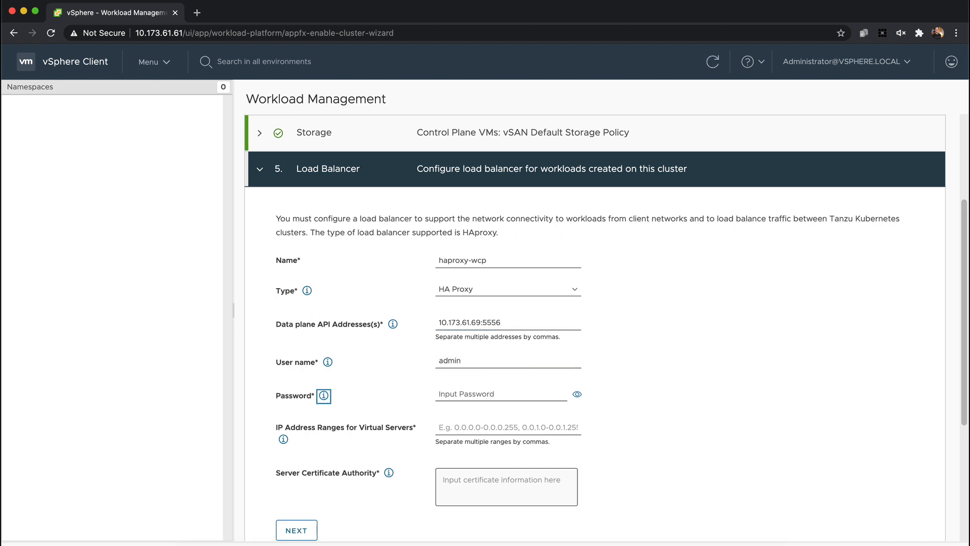
type("VM")
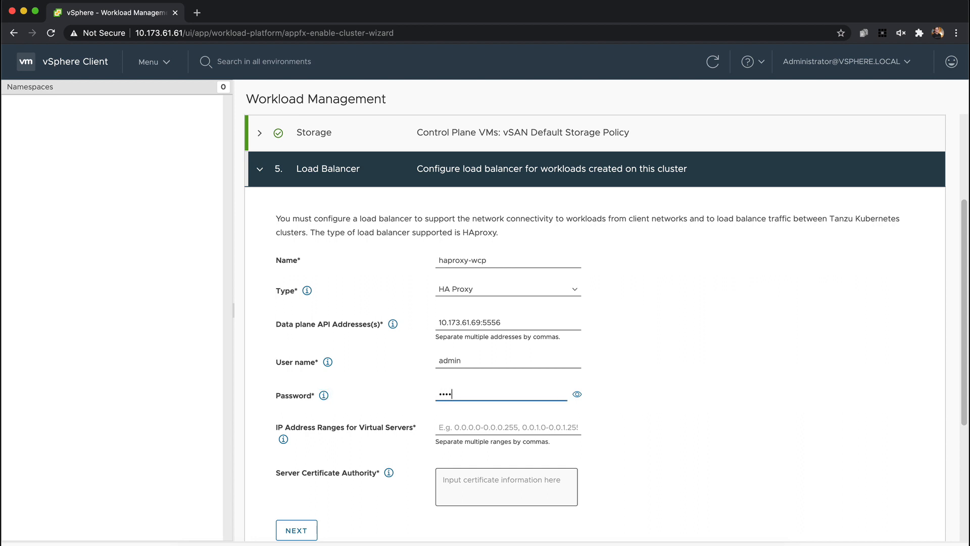
key("Tab")
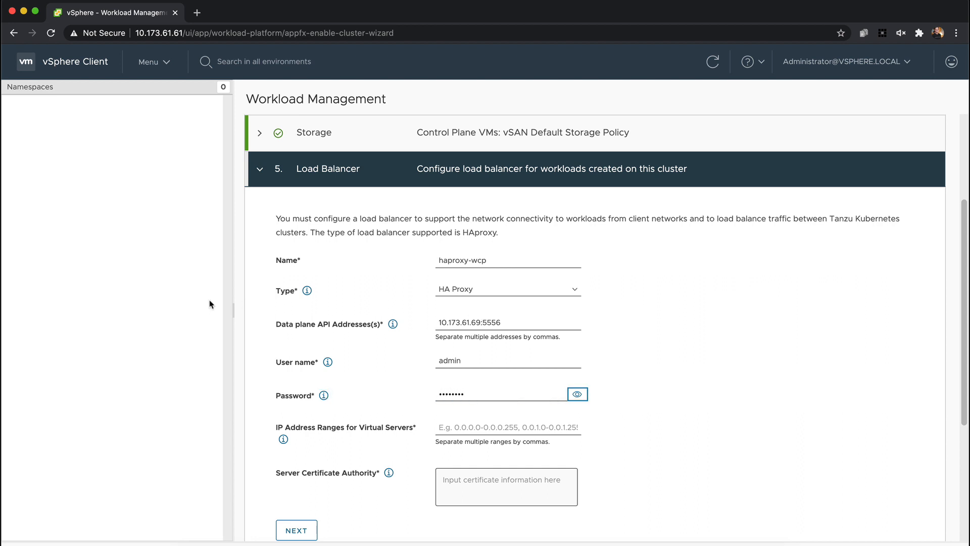
Set the load balancer's IP address range for virtual servers to 10.173.62.24 - 10.173.62.31
key("Tab")
key("Tab")
key("super+Tab")
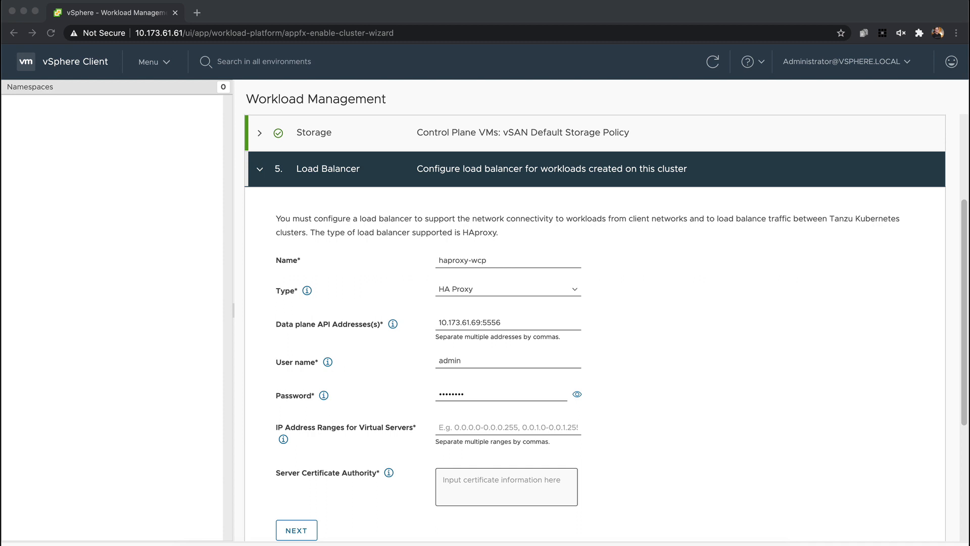
key("super+Tab")
key("Tab")
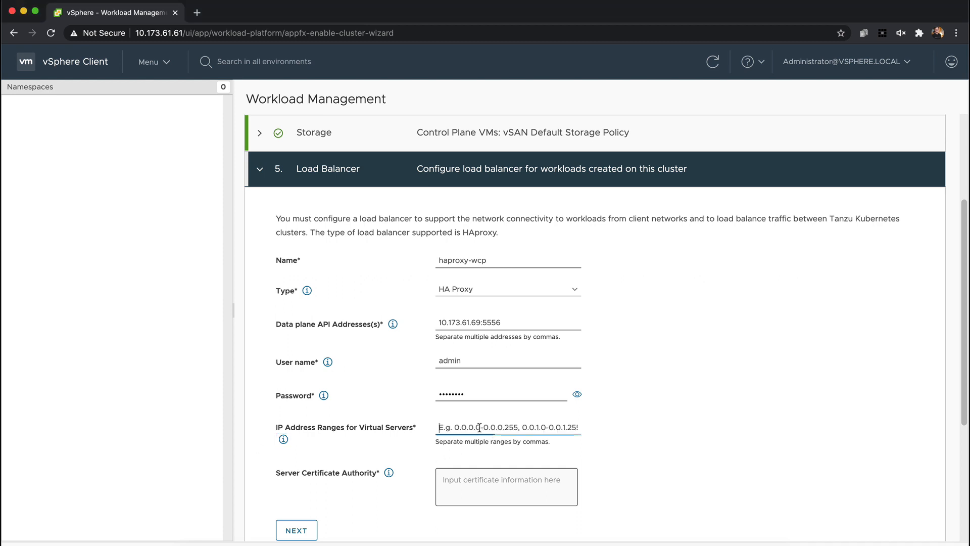
type("10.173.62.24 - 10.173.62.31")
Copy the CA certificate shown in the HAProxy terminal session into the server certificate authority field and complete the load balancer section
key("Tab")
key("Tab")
key("super+Tab")
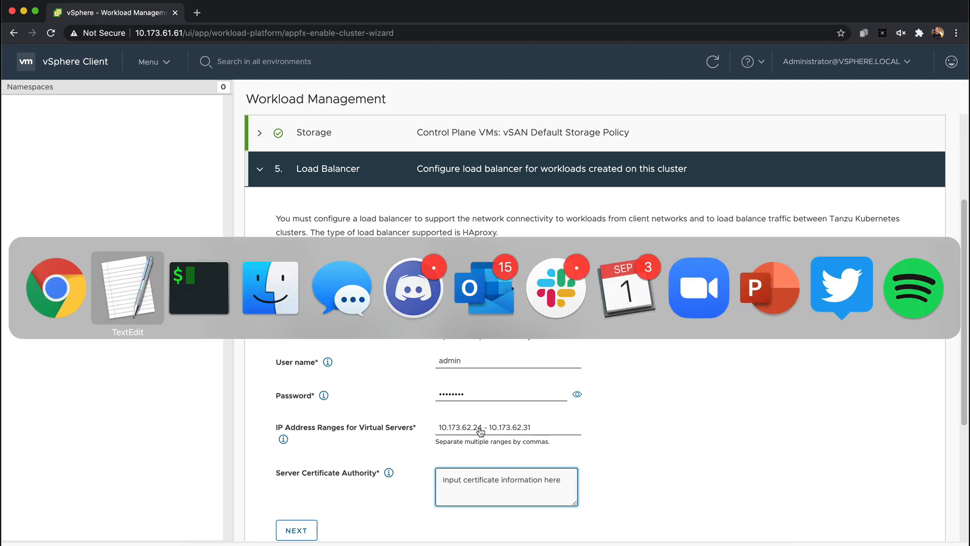
left_click_drag(178, 486, 4, 161)
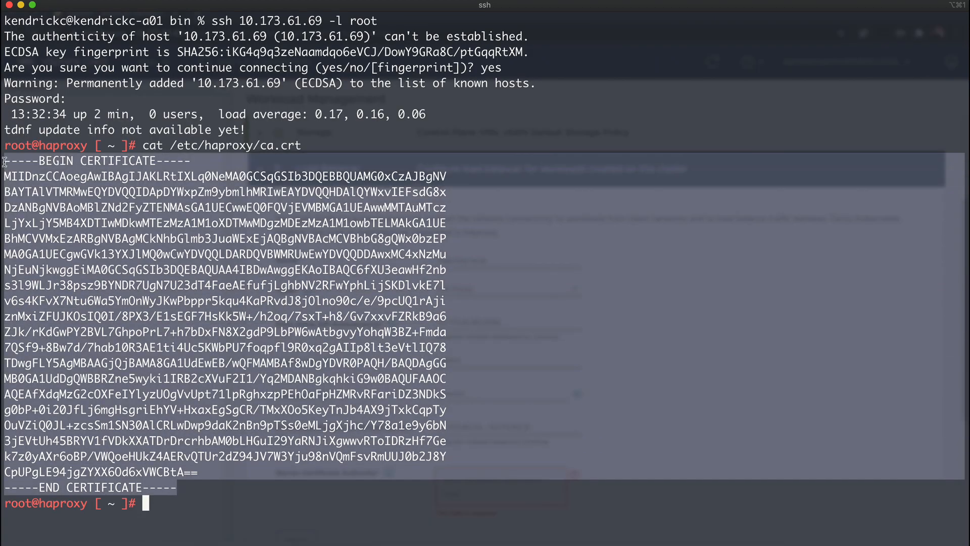
key("super+c")
key("super+Tab")
key("super+v")
scroll(309, 441, "down", 2)
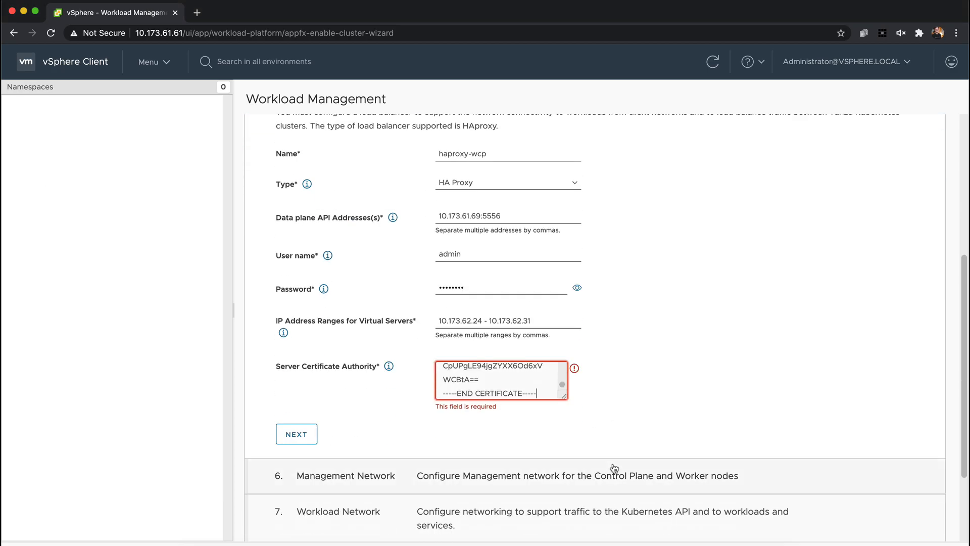
left_click(308, 441)
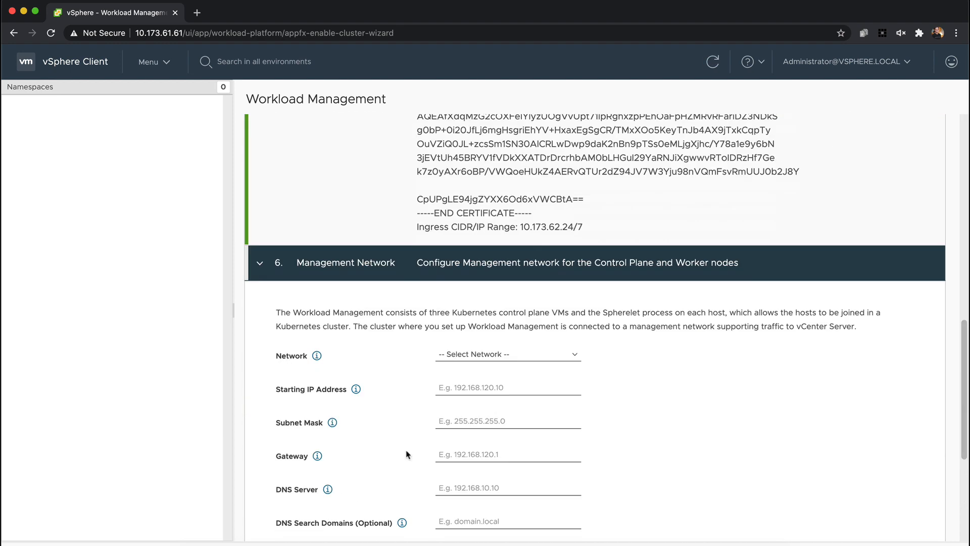
Select mgmt1547 as the management network for the control plane
left_click(475, 185)
left_click(518, 226)
scroll(617, 271, "up", 1)
left_click(529, 240)
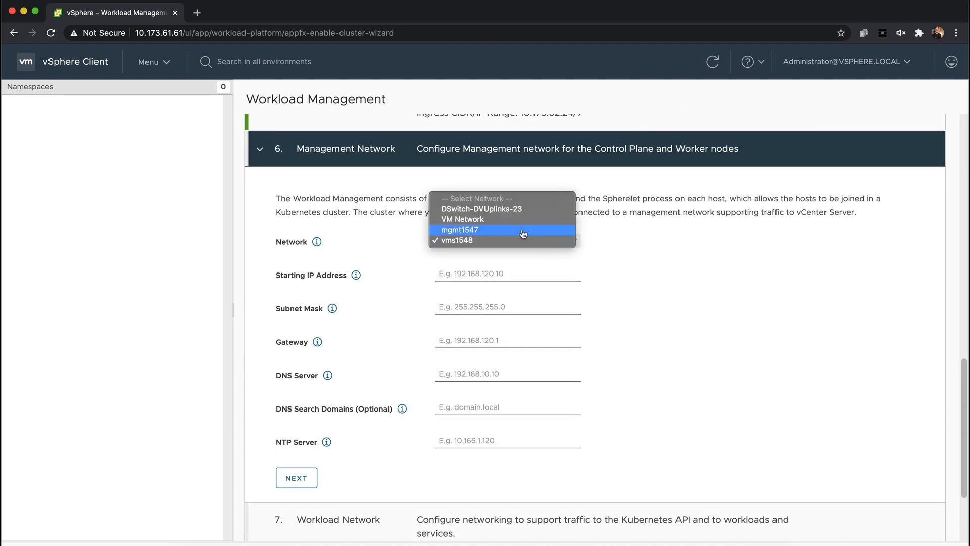
left_click(524, 231)
Set the management network's starting IP address to 10.173.61.73 and its subnet mask to 255.255.255.0
left_click(288, 541)
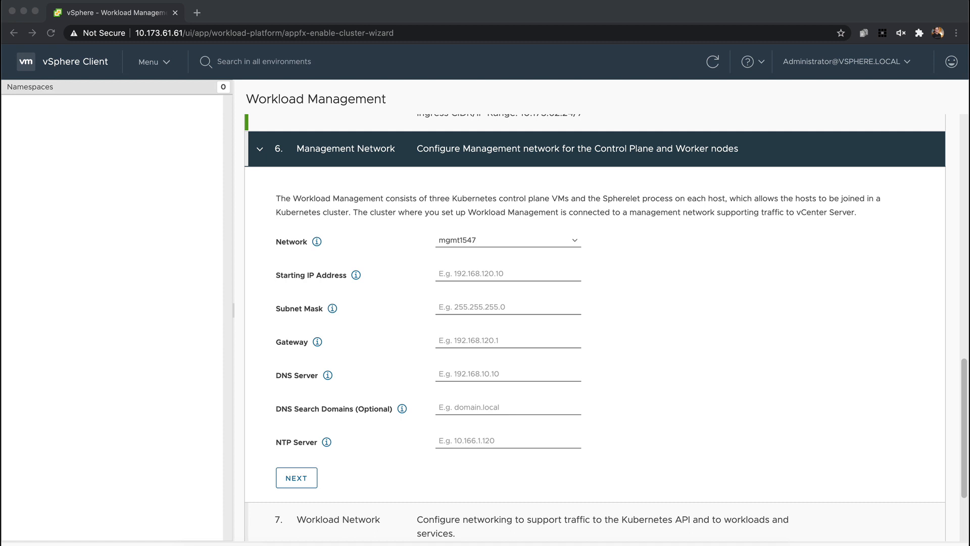
left_click(510, 273)
key("super+v")
key("Tab")
type("255.255.255.0")
key("Tab")
key("Tab")
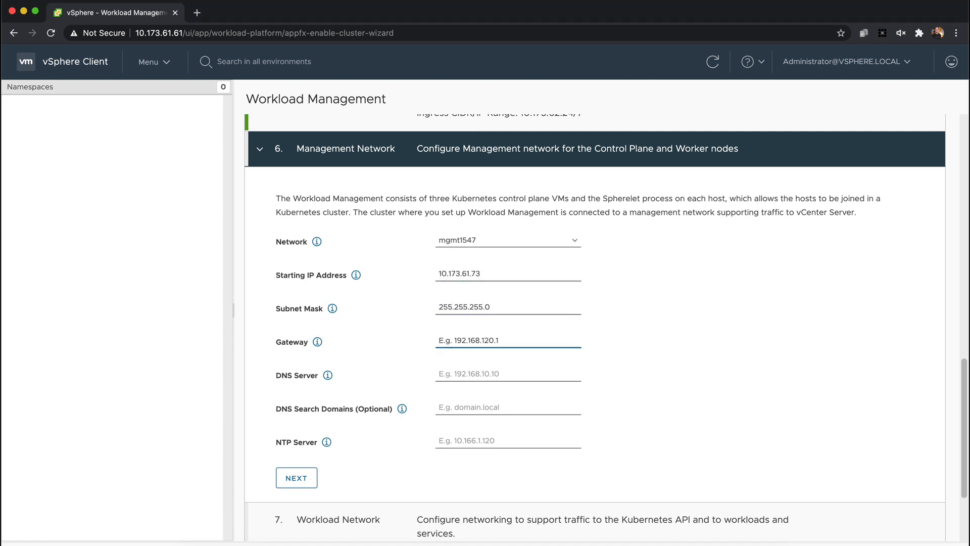
Set the management network's gateway to 10.173.61.253
left_click(294, 542)
left_click(469, 340)
key("super+v")
key("Tab")
key("Tab")
Set the management network's DNS servers to 10.172.40.1, 10.172.40.2, 10.142.7.2
left_click(294, 542)
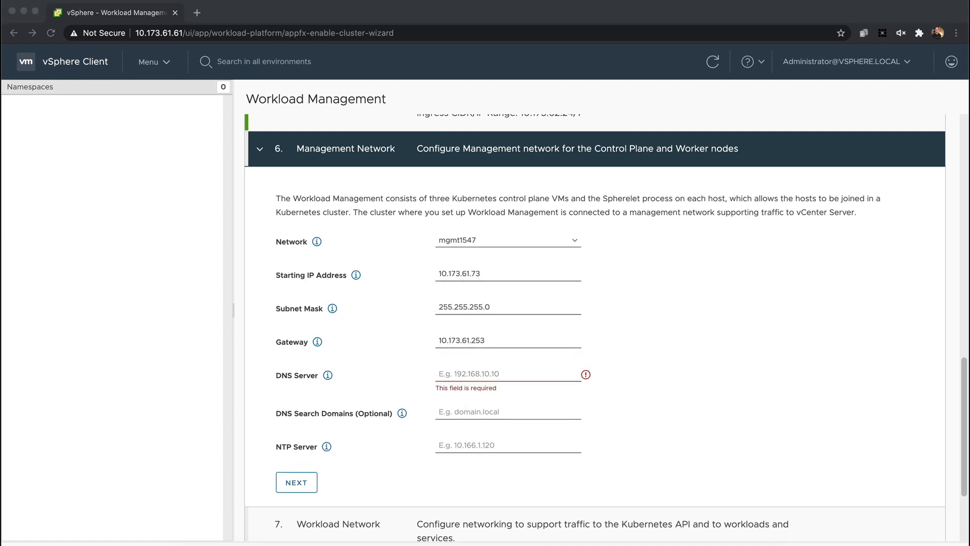
left_click(482, 372)
key("super+v")
key("Tab")
key("Tab")
Set the management network's NTP server to 10.113.60.176 and continue to the workload network section
left_click(505, 542)
left_click(505, 440)
key("super+v")
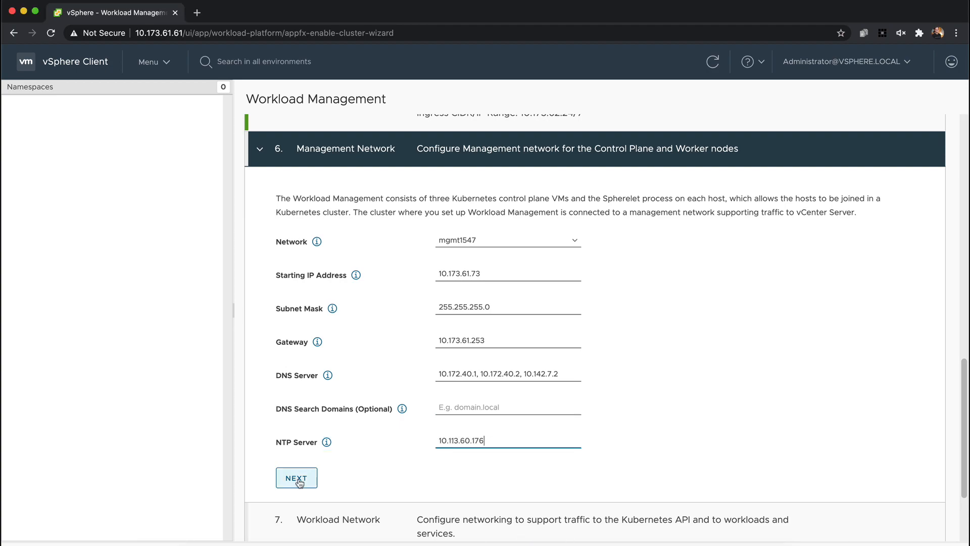
left_click(297, 477)
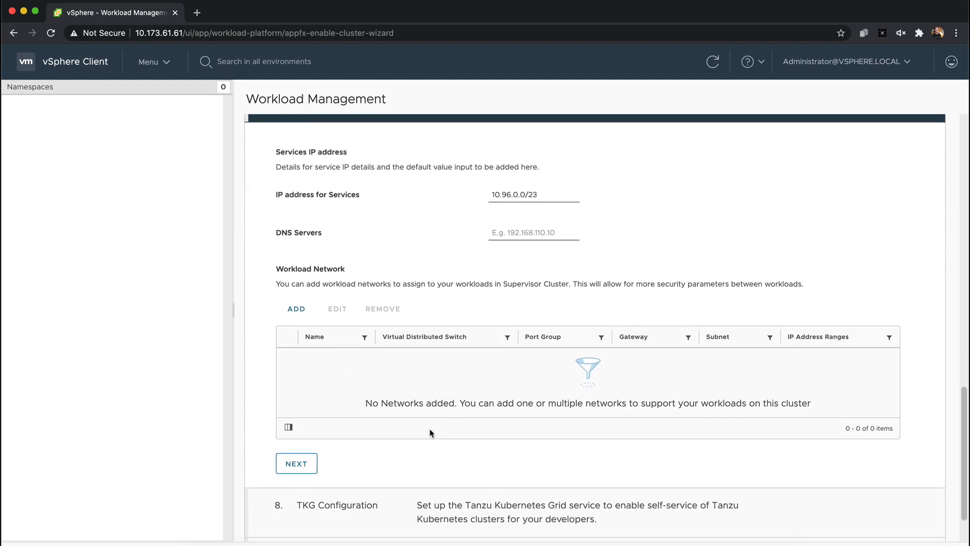
Set the DNS servers for the services network to 10.172.40.1, 10.172.40.2, 10.142.7.2
scroll(431, 432, "up", 1)
key("super+Tab")
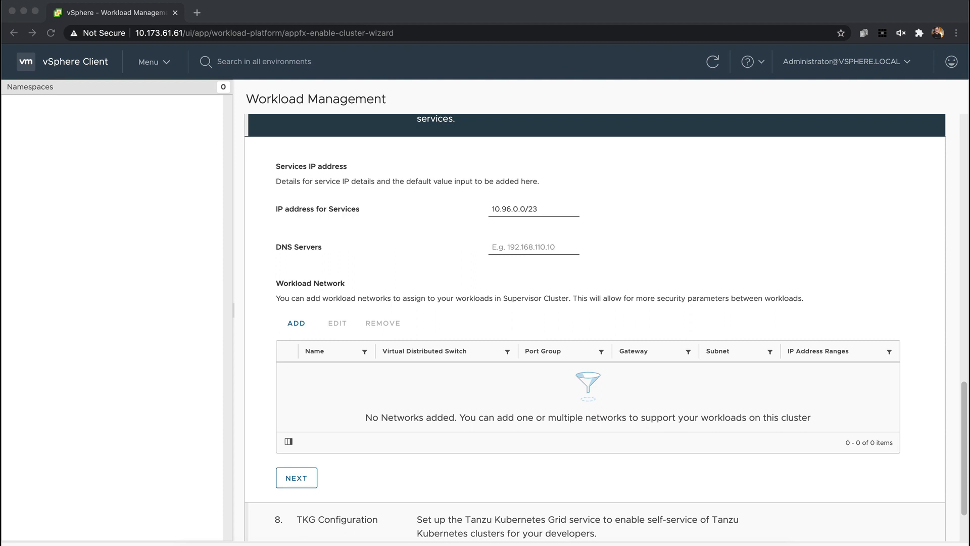
left_click(511, 249)
key("super+v")
Start adding a workload network on port group vms1548 with gateway 10.173.62.253
left_click(296, 323)
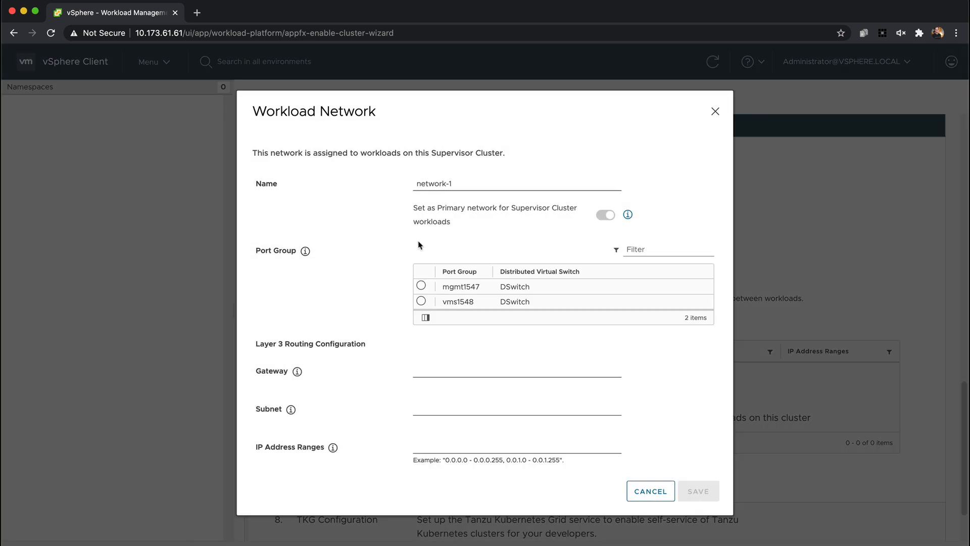
left_click(421, 302)
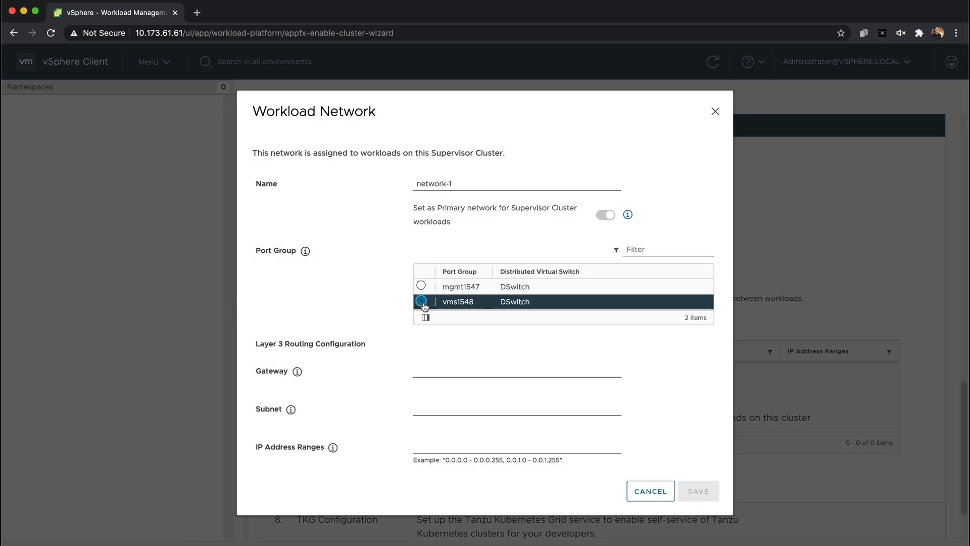
key("super+Tab")
left_click(416, 372)
type("10.173.62.253")
Set the workload network's subnet to 255.255.255.0
left_click(441, 385)
key("Tab")
key("Tab")
type("255")
key("Down")
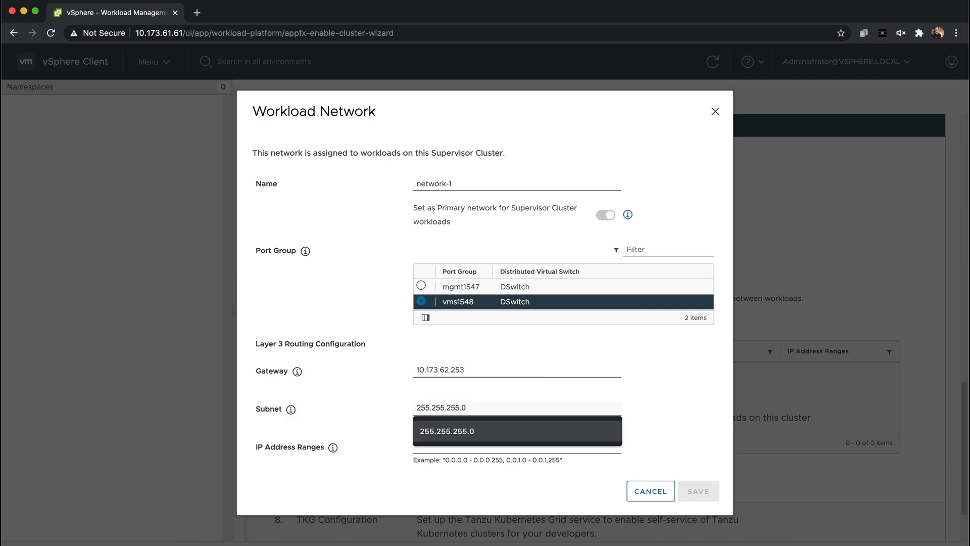
Set the workload network's IP address range to 10.173.62.32 - 10.173.62.40, save it and complete the section
key("Tab")
key("Tab")
key("super+Tab")
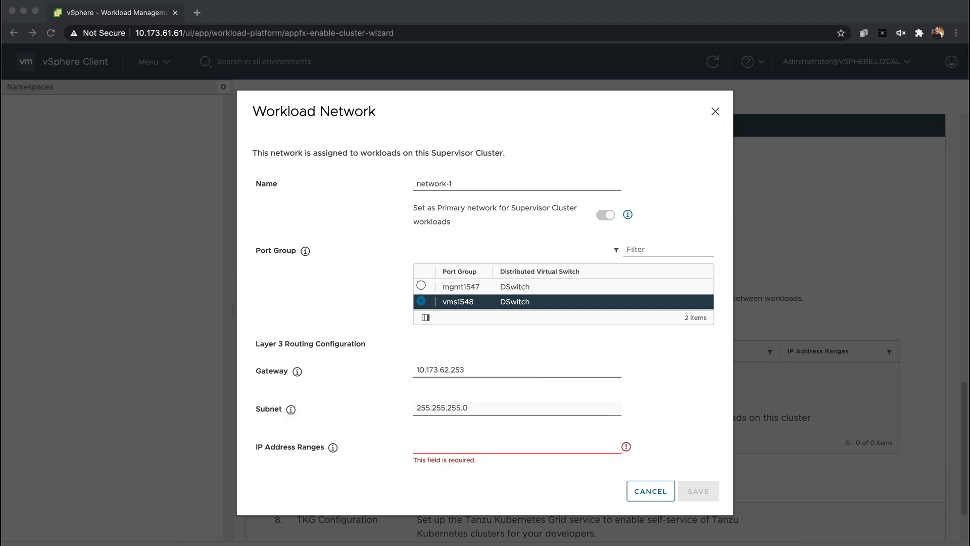
left_click(458, 449)
key("super+v")
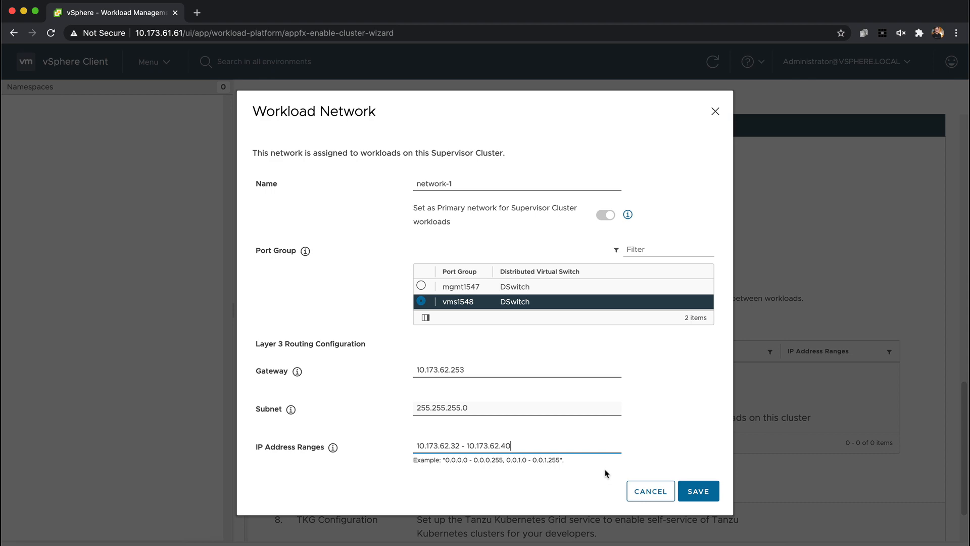
left_click(698, 491)
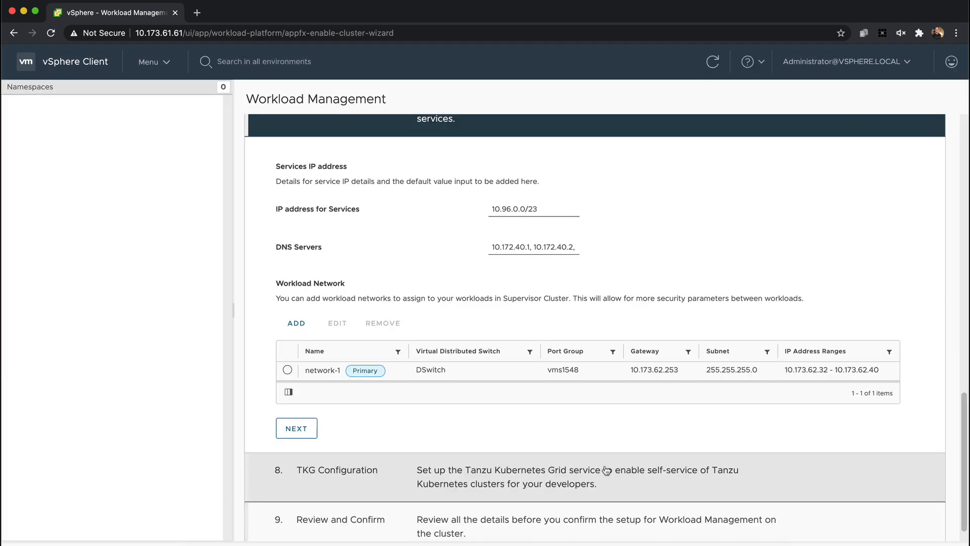
left_click(300, 433)
Add the wcp-kubernetes content library to the TKG configuration and start enabling Workload Management on Cluster01
left_click(429, 413)
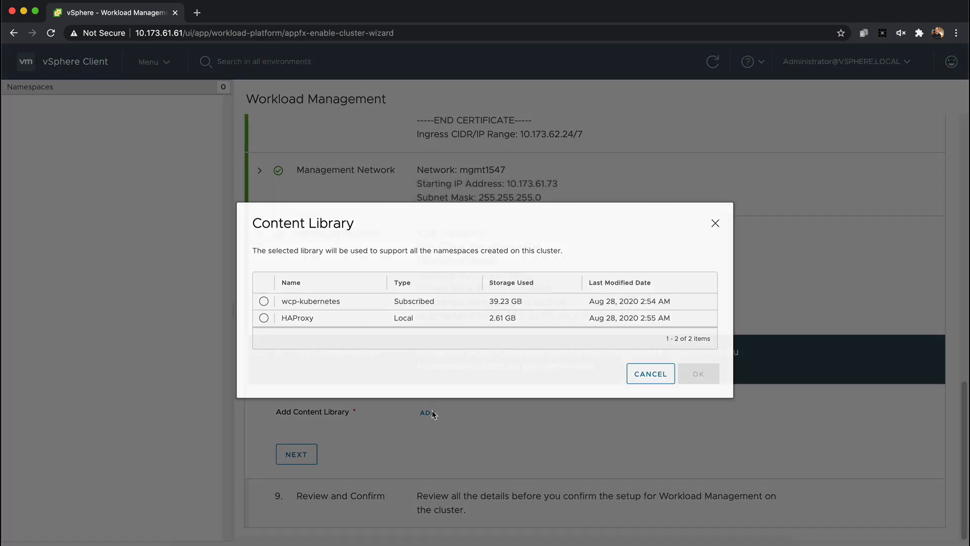
left_click(263, 303)
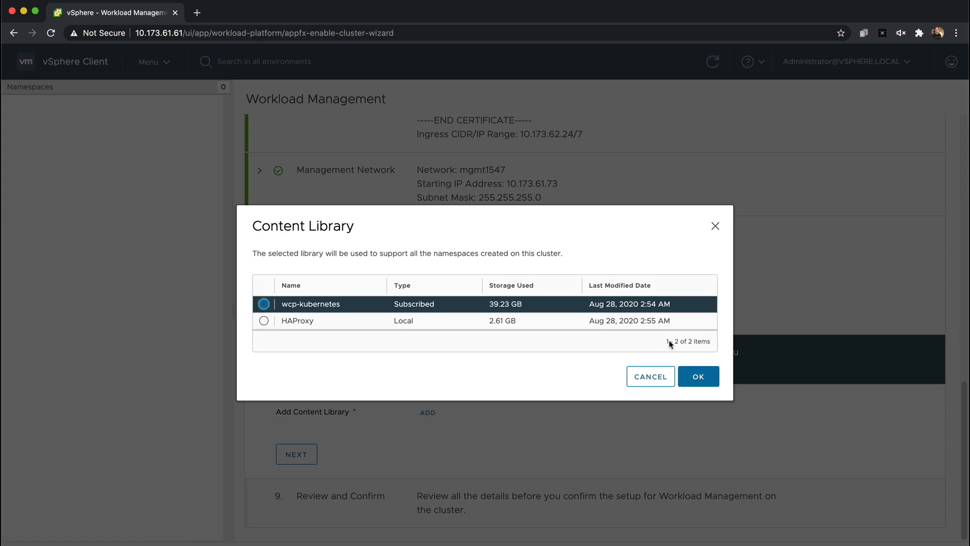
left_click(698, 377)
left_click(304, 454)
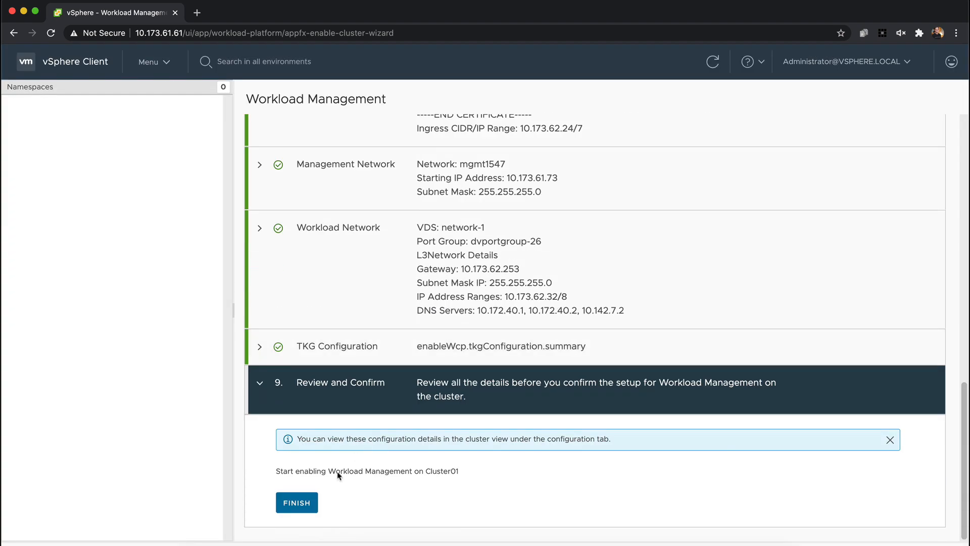
left_click(300, 503)
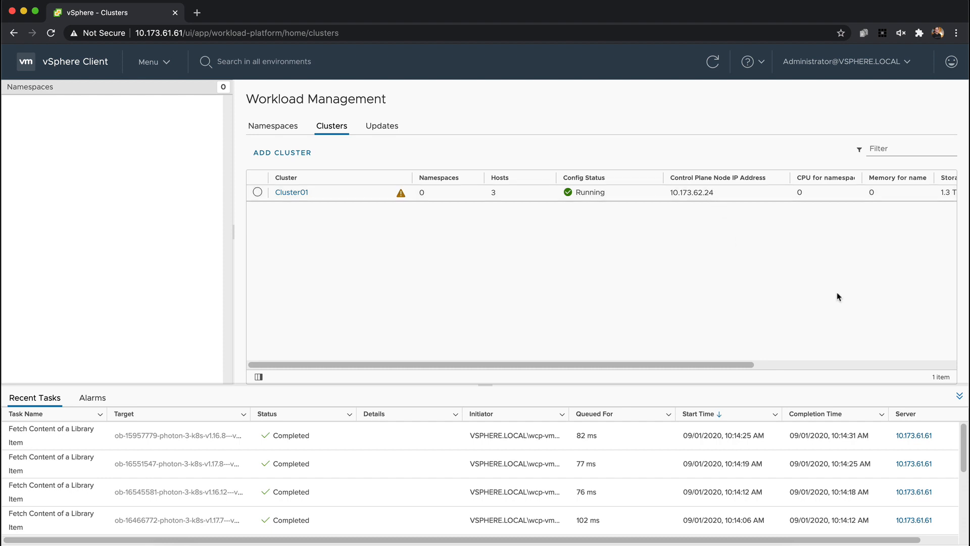
Create a tag category named wcp that allows one tag per object and applies only to datastores
left_click(960, 397)
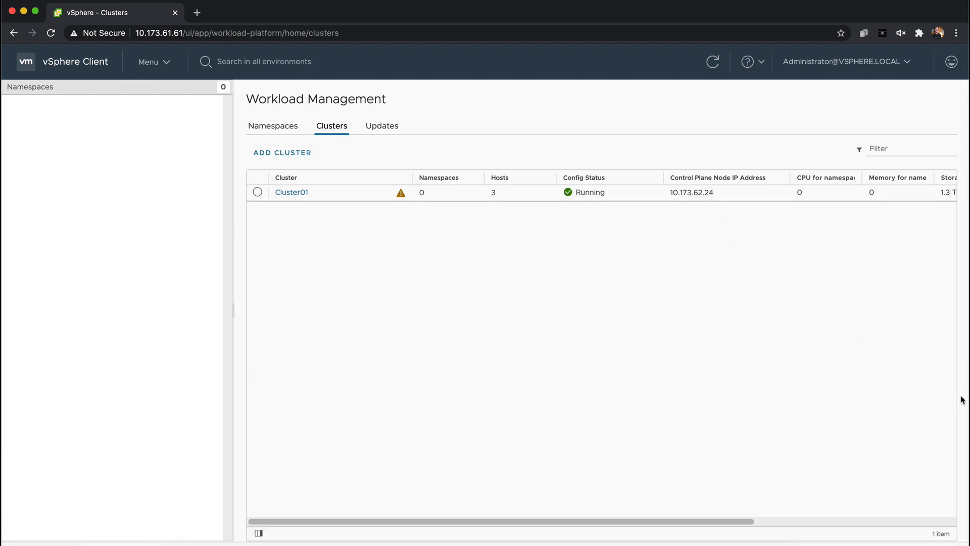
left_click(273, 126)
left_click(151, 61)
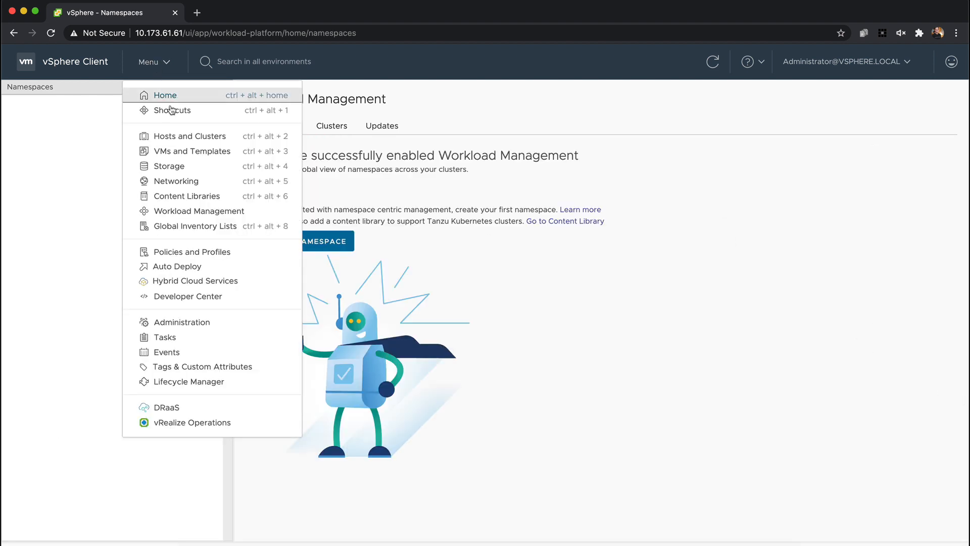
left_click(249, 369)
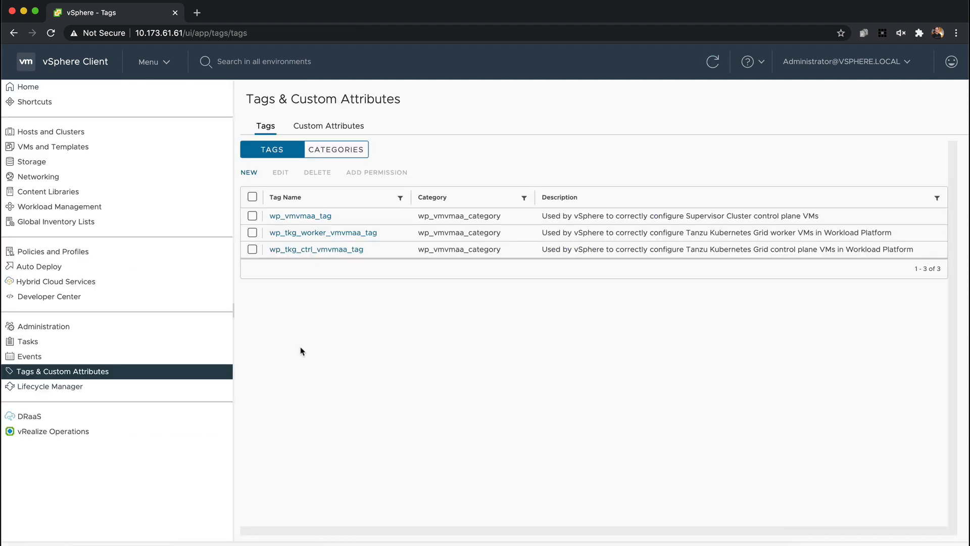
left_click(346, 150)
left_click(248, 172)
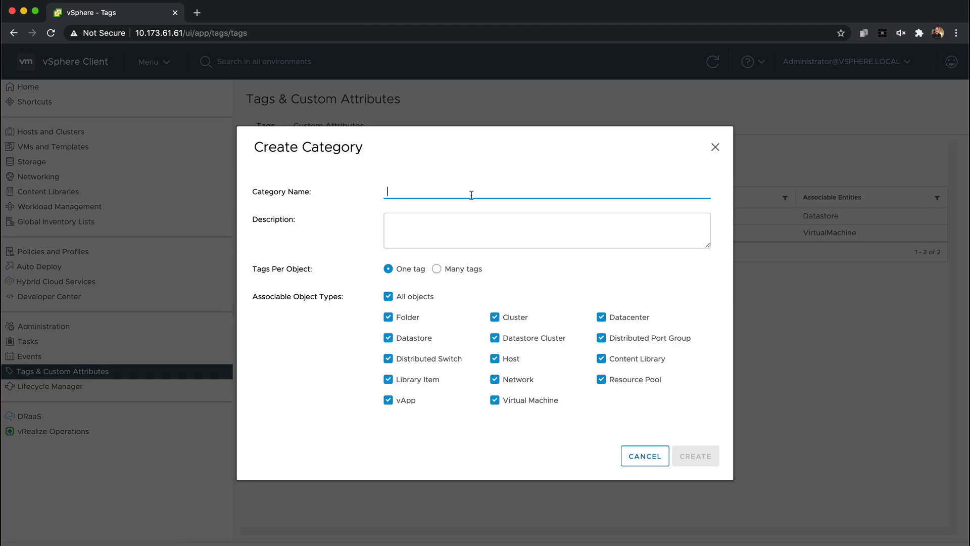
type("wcp")
left_click(388, 296)
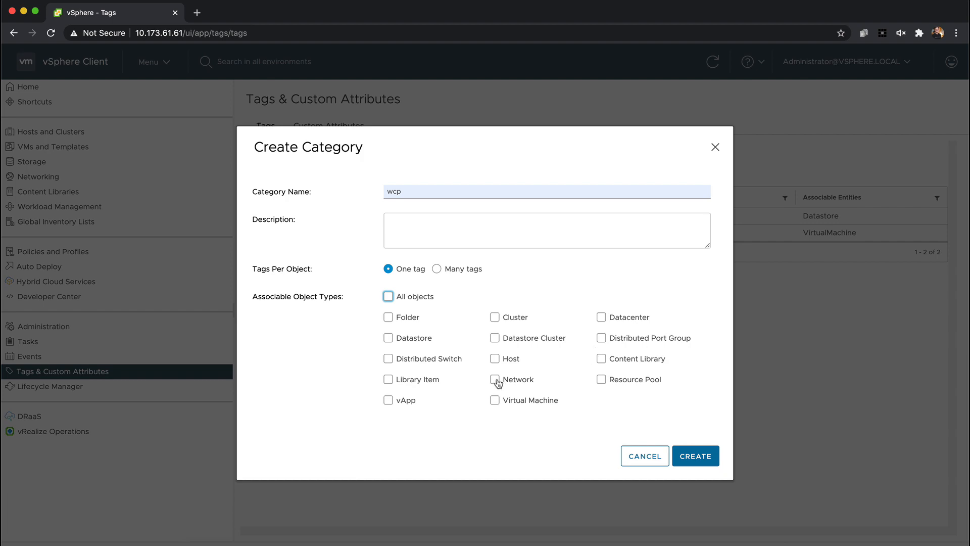
left_click(388, 337)
left_click(695, 456)
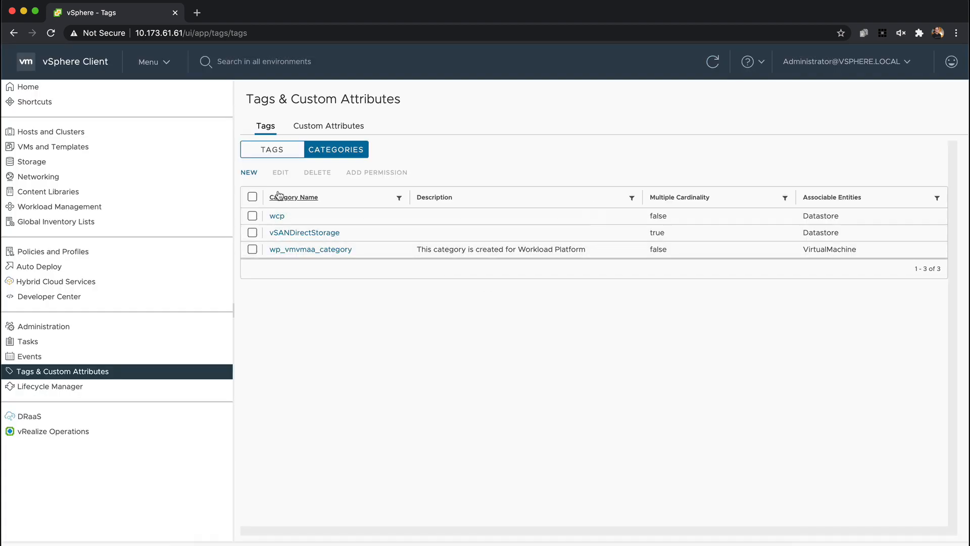
Create a tag named tkg-storage in the wcp category
left_click(272, 149)
left_click(249, 172)
type("tkg-storage")
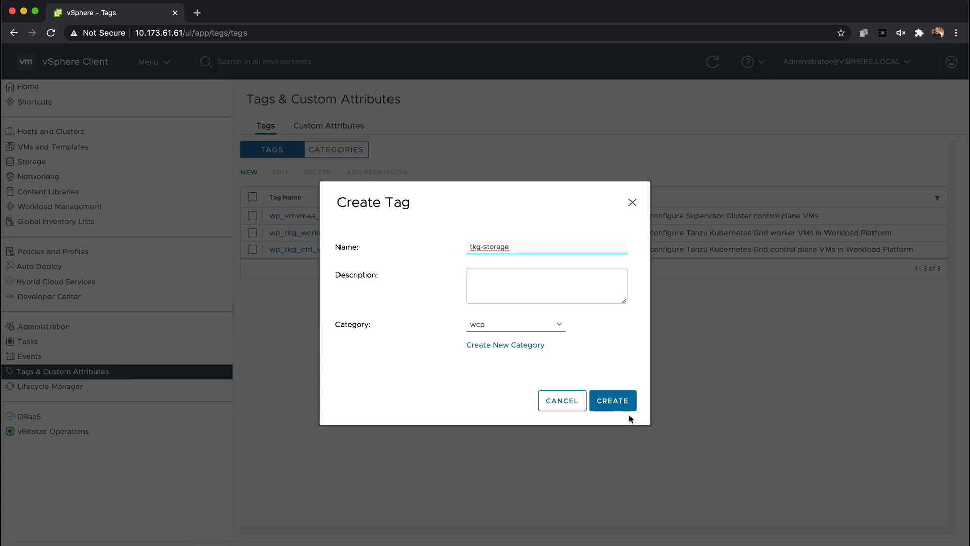
left_click(622, 400)
Assign the tkg-storage tag to vsanDatastore
left_click(151, 62)
left_click(154, 165)
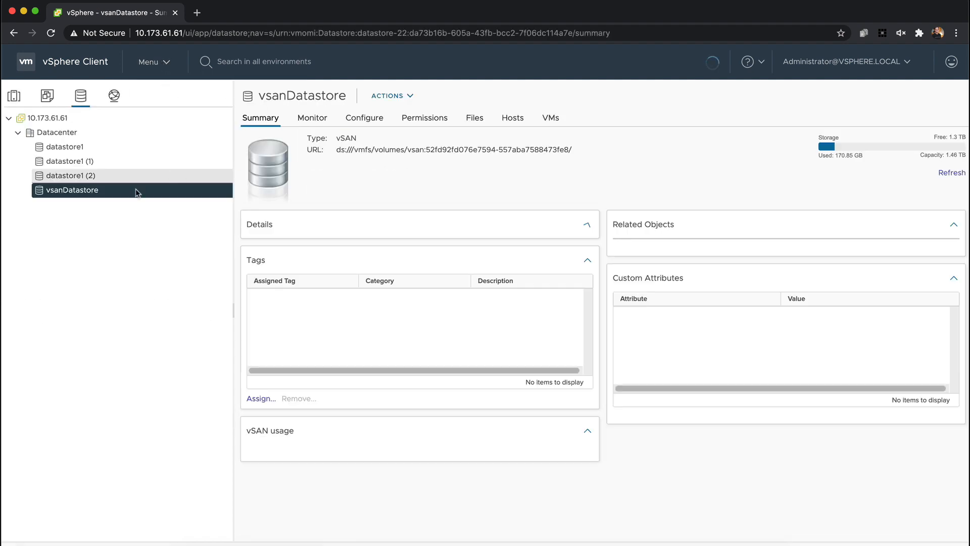
left_click(260, 399)
left_click(196, 303)
left_click(781, 372)
Create a namespace named nsone on Cluster01 in Workload Management, using network-1
left_click(142, 66)
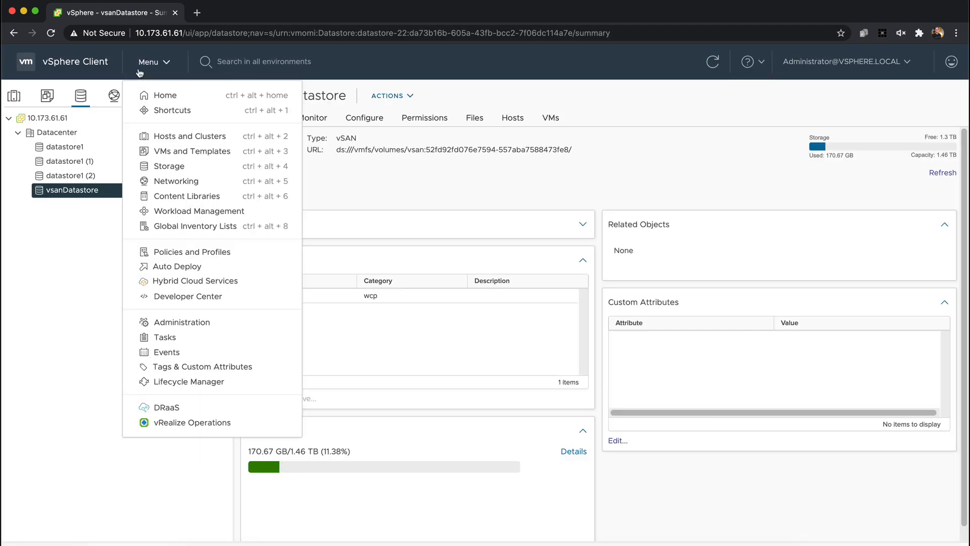
left_click(212, 211)
left_click(331, 241)
left_click(485, 242)
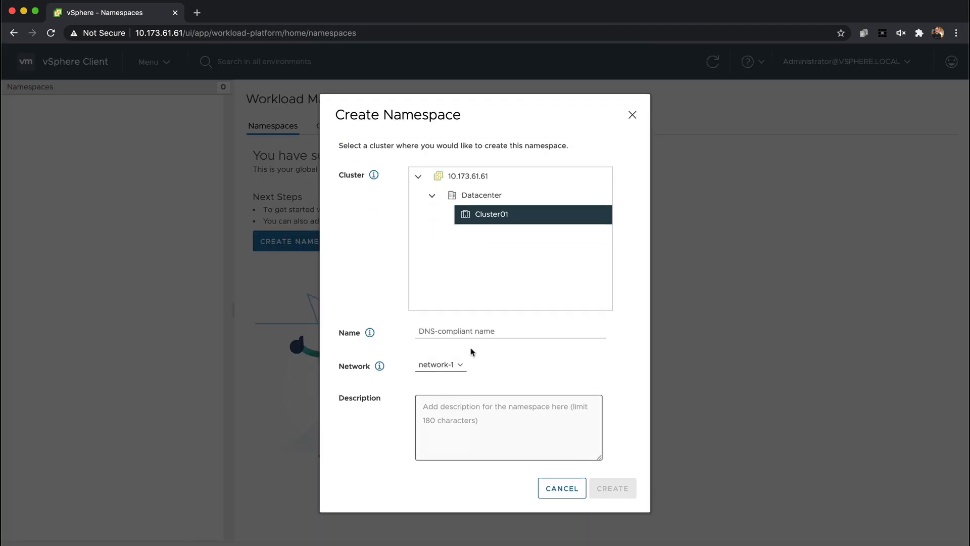
left_click(460, 329)
left_click(433, 354)
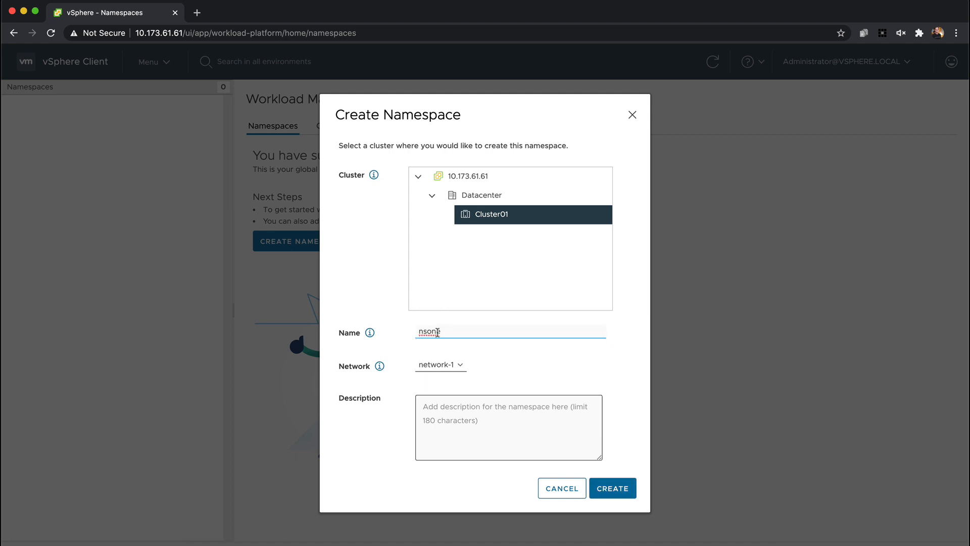
left_click(612, 488)
left_click(323, 288)
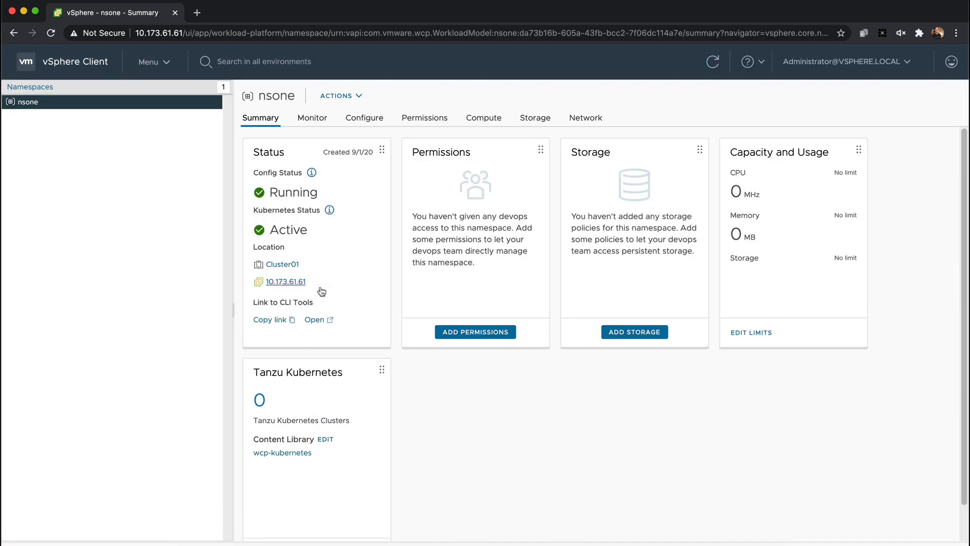
Add a namespace permission giving Administrator from the vsphere.local identity source the Can edit role
left_click(480, 331)
left_click(492, 281)
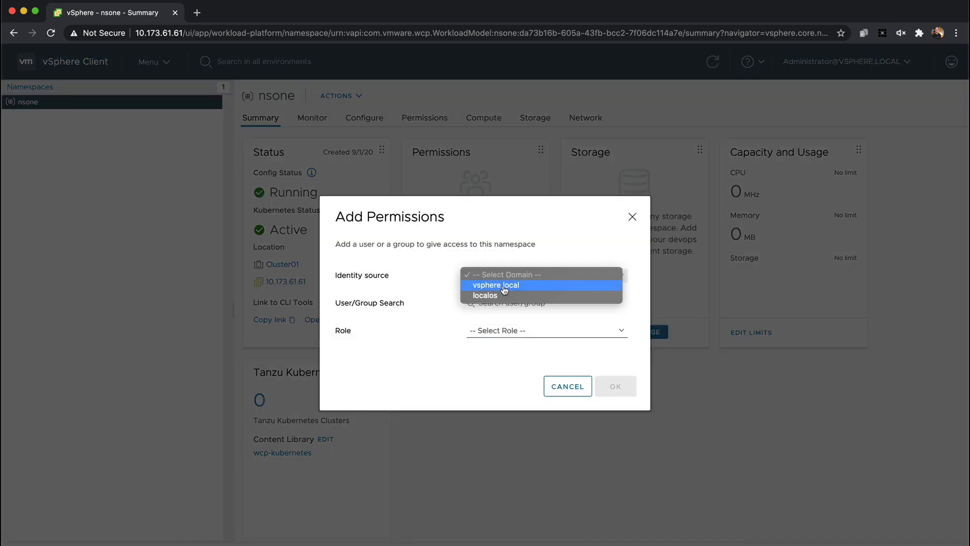
left_click(492, 284)
left_click(493, 302)
type("ad")
left_click(514, 322)
left_click(515, 330)
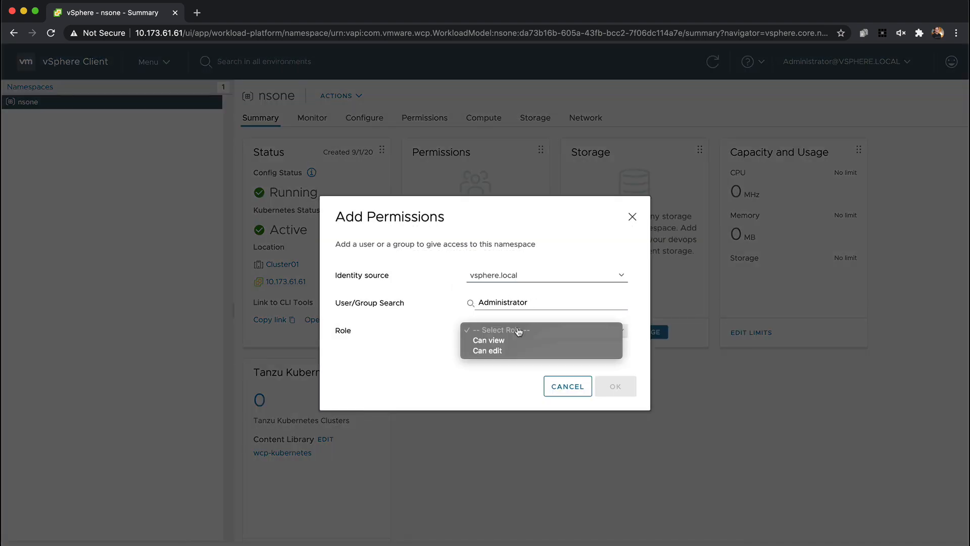
left_click(539, 357)
left_click(615, 389)
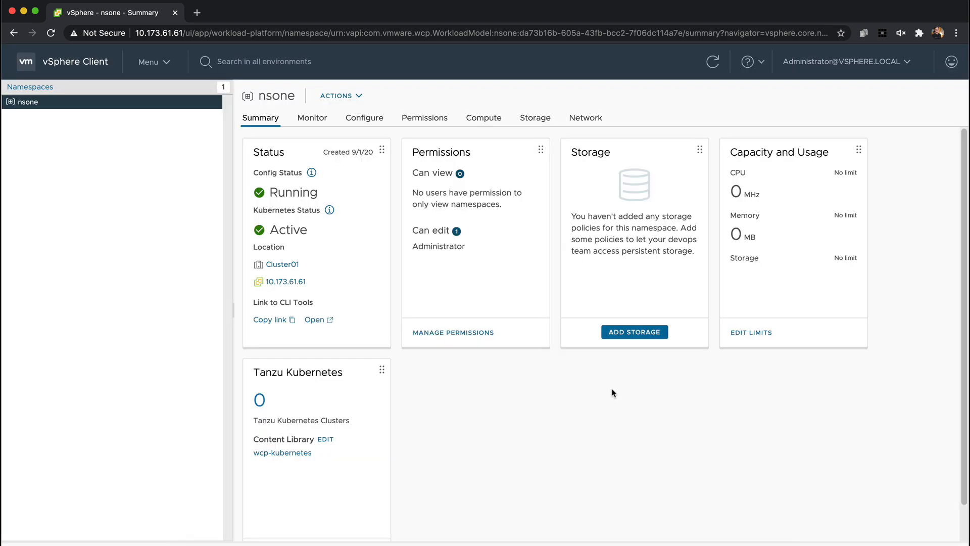
Add the tkg-storage storage policy to the nsone namespace and refresh the summary
left_click(627, 333)
left_click(346, 349)
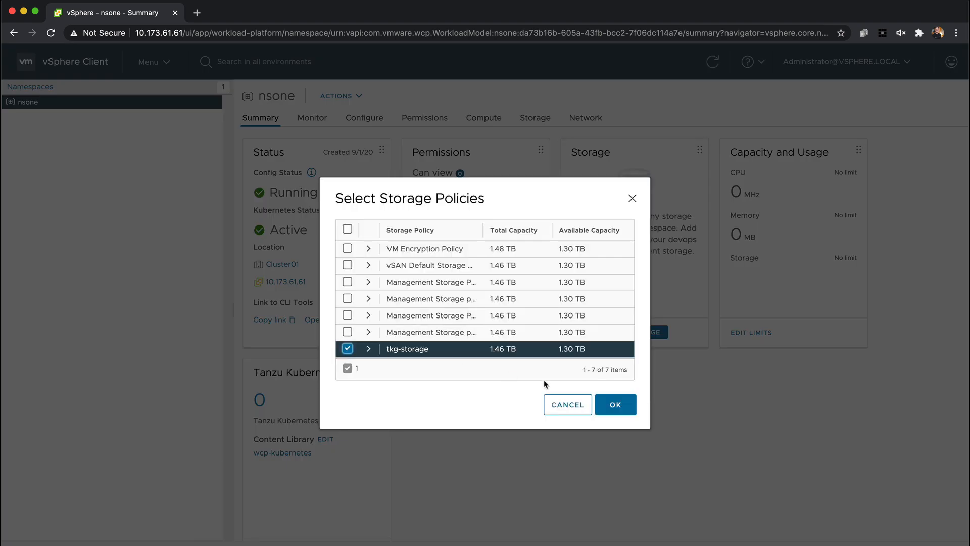
left_click(624, 406)
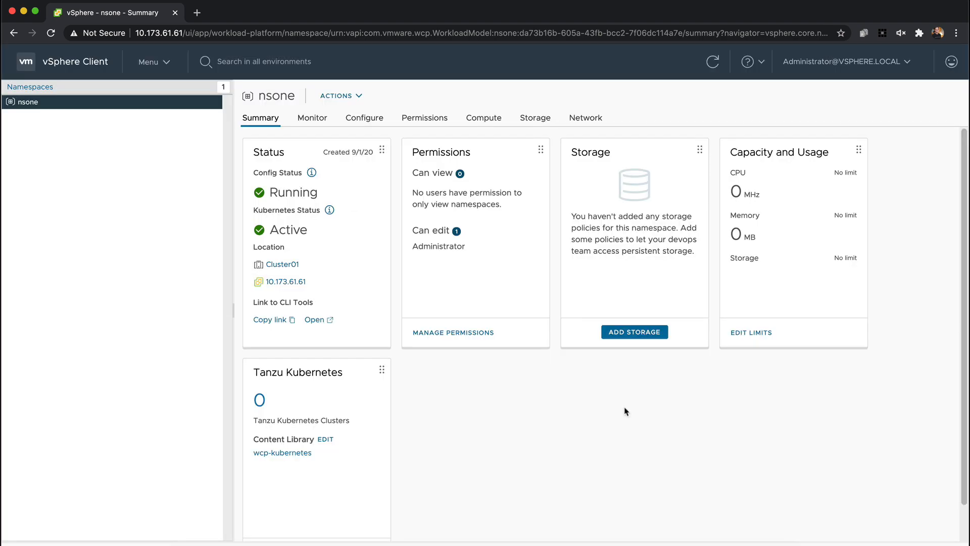
left_click(711, 63)
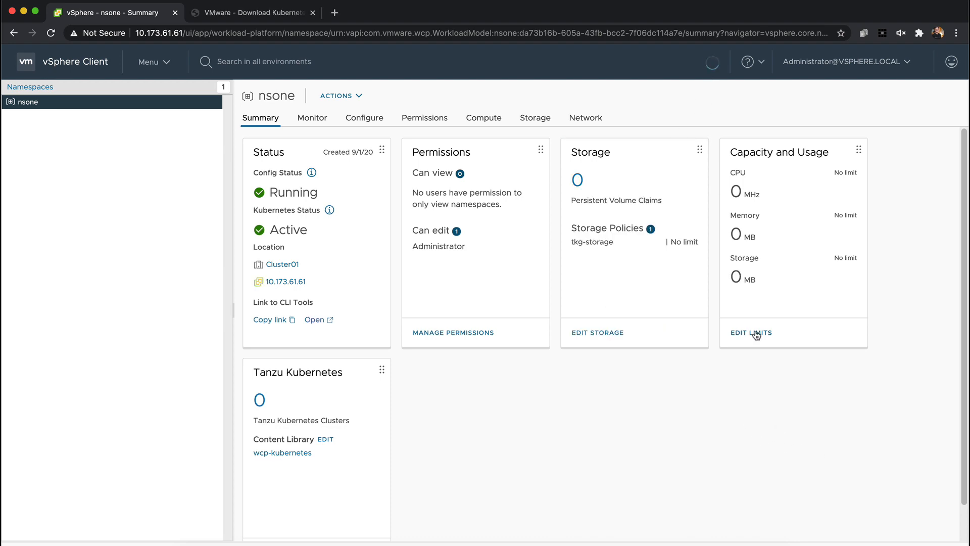
Examine the CPU, memory and storage resource limits available for nsone, including tkg-storage, without changing them
left_click(755, 333)
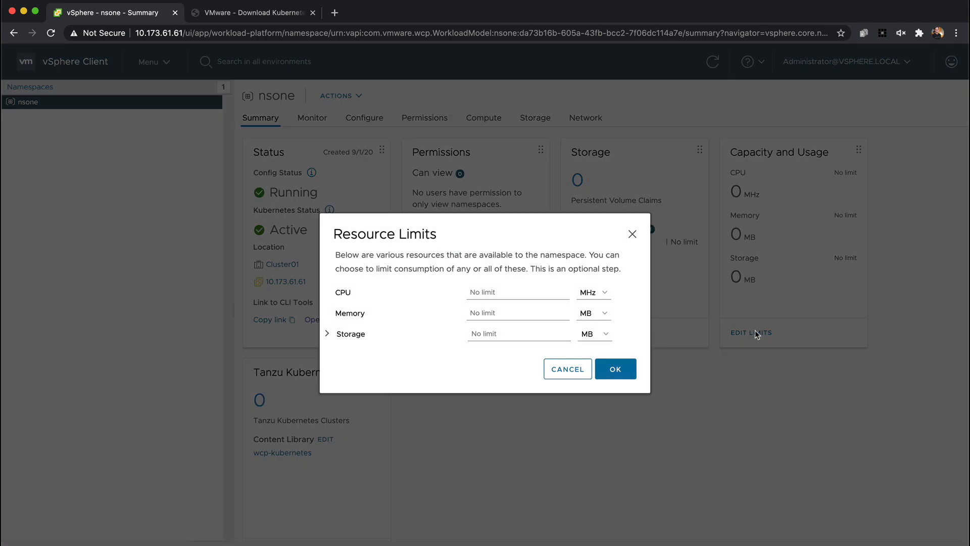
left_click(327, 334)
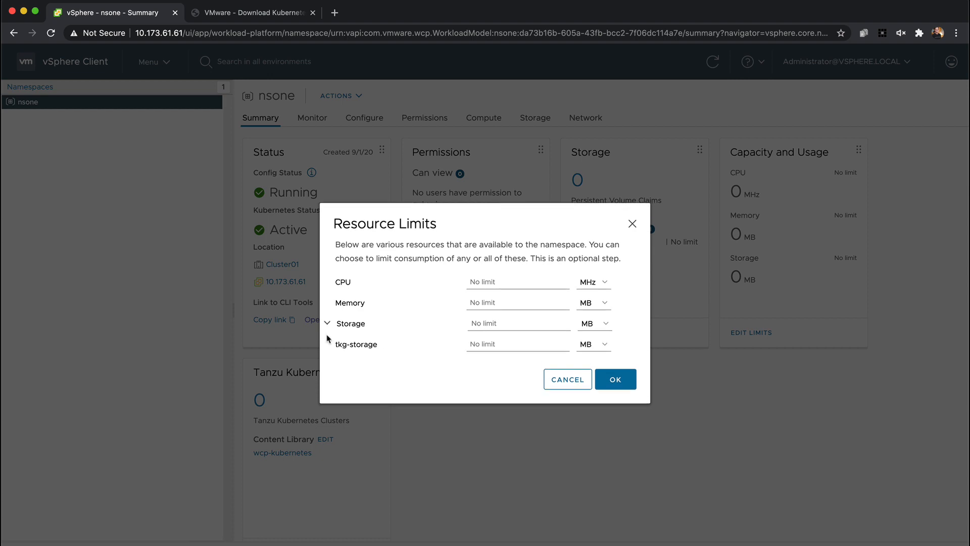
left_click(564, 380)
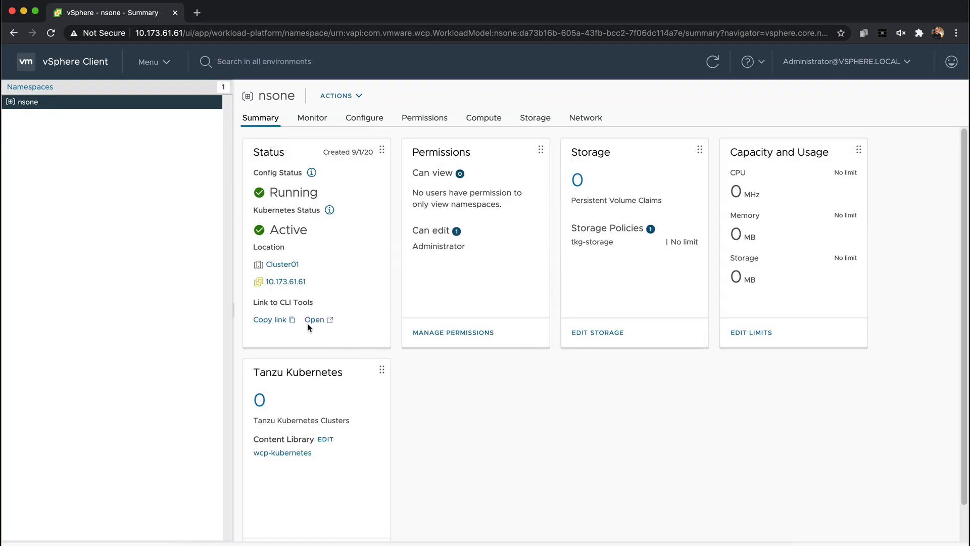
Open the namespace's Kubernetes CLI Tools page past the certificate warning and view the save options for the Mac OS CLI plugin
left_click(312, 322)
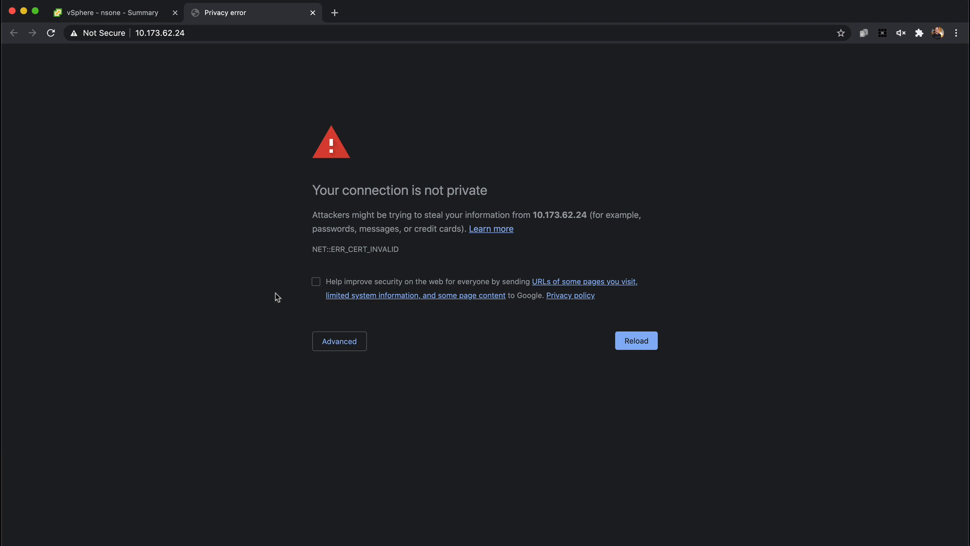
type("thisisunsafe")
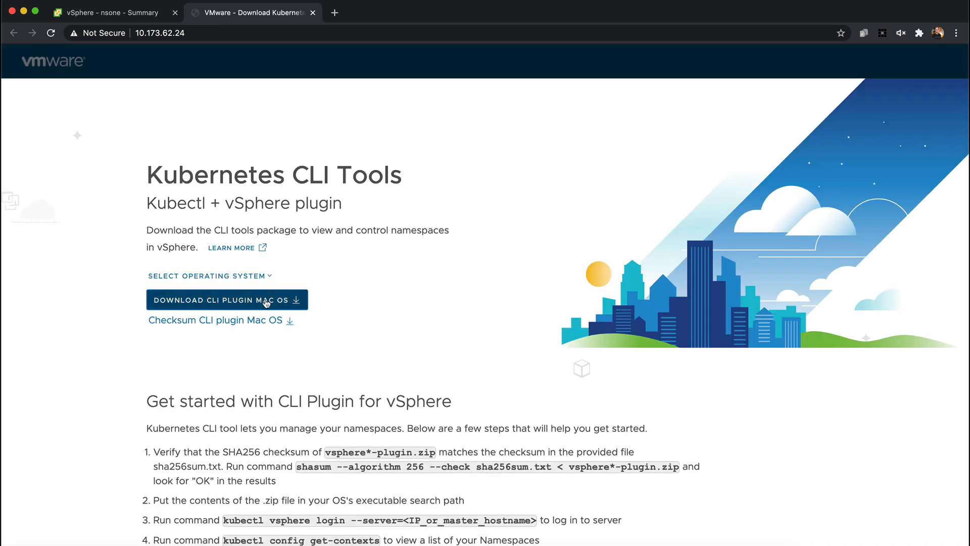
left_click(266, 301)
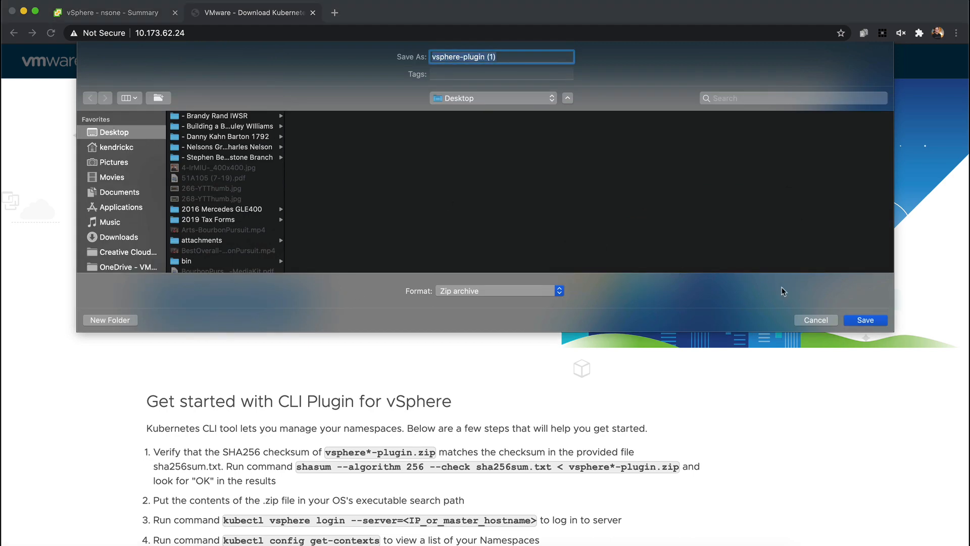
left_click(808, 323)
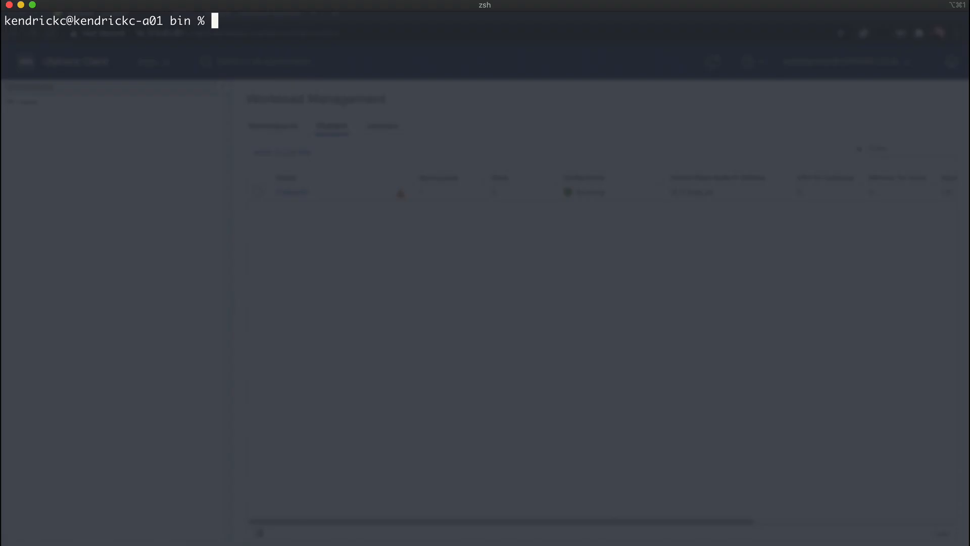
In the terminal, export SC_IP=10.173.62.24 and log in with kubectl vsphere as the administrator, skipping TLS verification and entering the account password
type("export SC_IP=10.173.62.24")
key("Return")
type("kubectl vsphe")
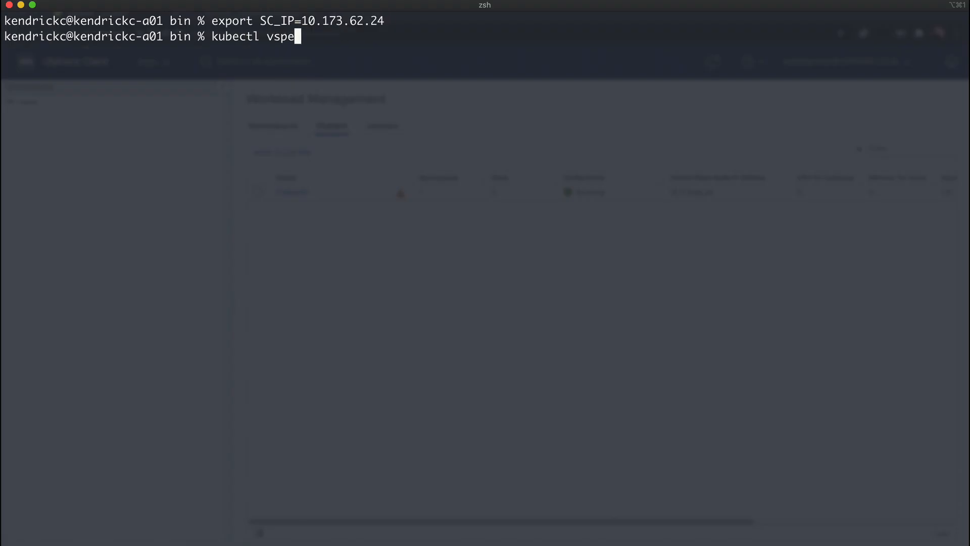
type("re login --server=$SC_IP -u administrator@vsphere.local")
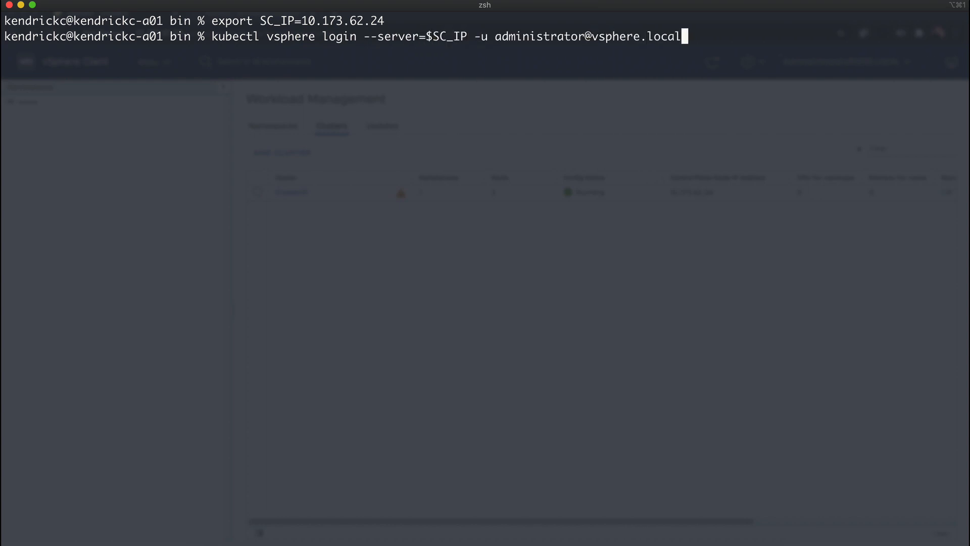
type(" --insecure-skip-tls-verify")
key("Return")
Switch the kubectl context to nsone and list all resources in it
key("Return")
type("k")
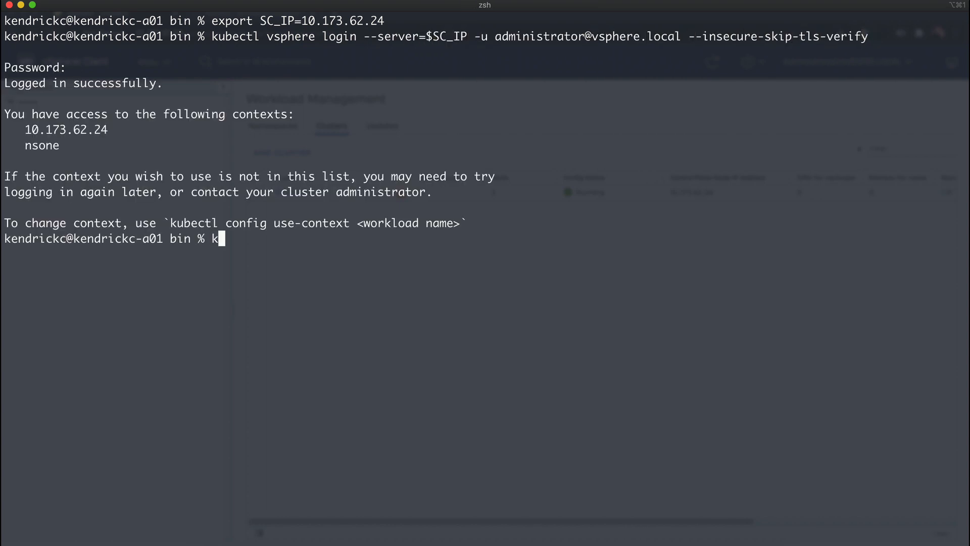
type("ubectl config use-context nsone")
key("Return")
type("kubectl get all")
key("Return")
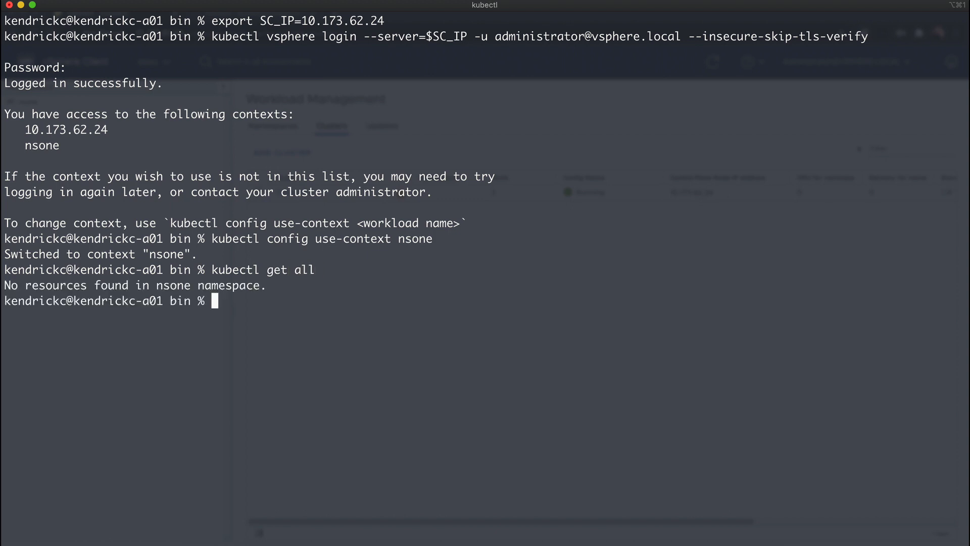
Clear the terminal and print tkc.yaml to examine the Tanzu Kubernetes cluster definition
key("ctrl+l")
type("ca")
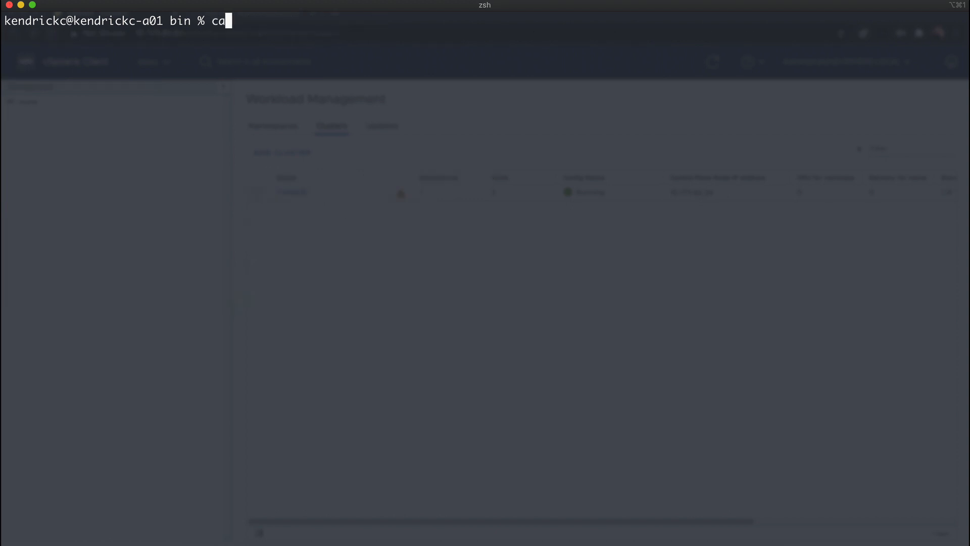
type("t tkc.yaml")
key("Return")
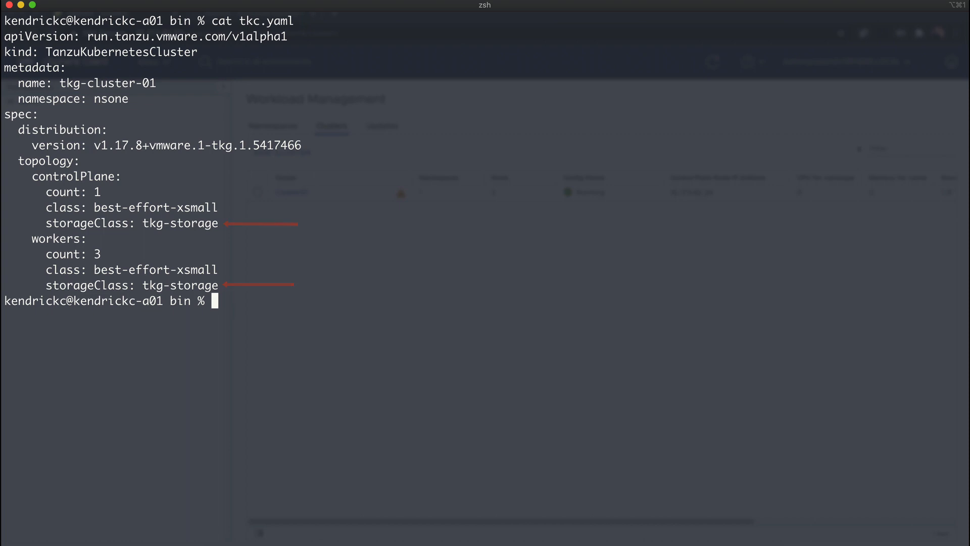
Clear the terminal and apply tkc.yaml with kubectl to create the Tanzu Kubernetes cluster
key("super+k")
type("kubectl apply -f tkc.yaml")
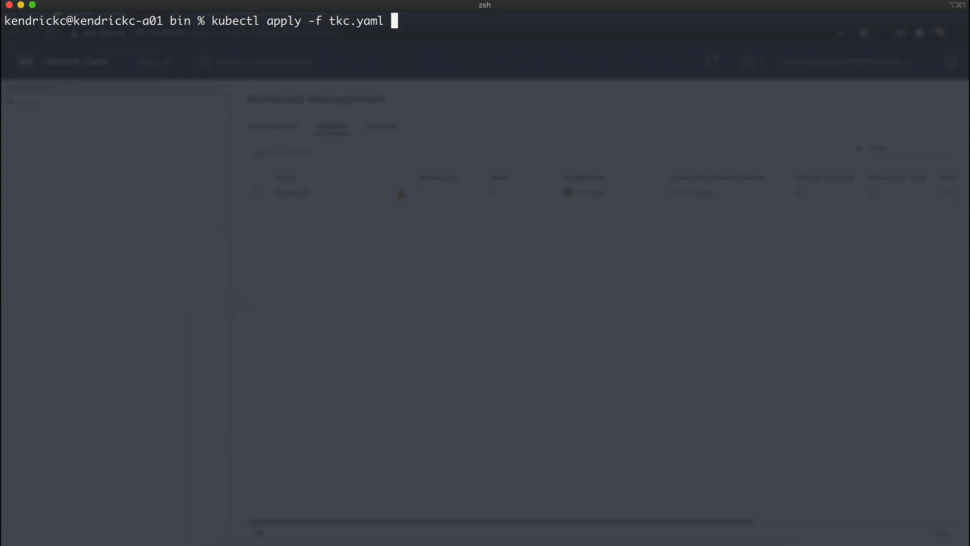
key("Return")
Switch to the vSphere Client to check the tkg-cluster-01 virtual machines under nsone, and return to the terminal
key("ctrl+alt+Right")
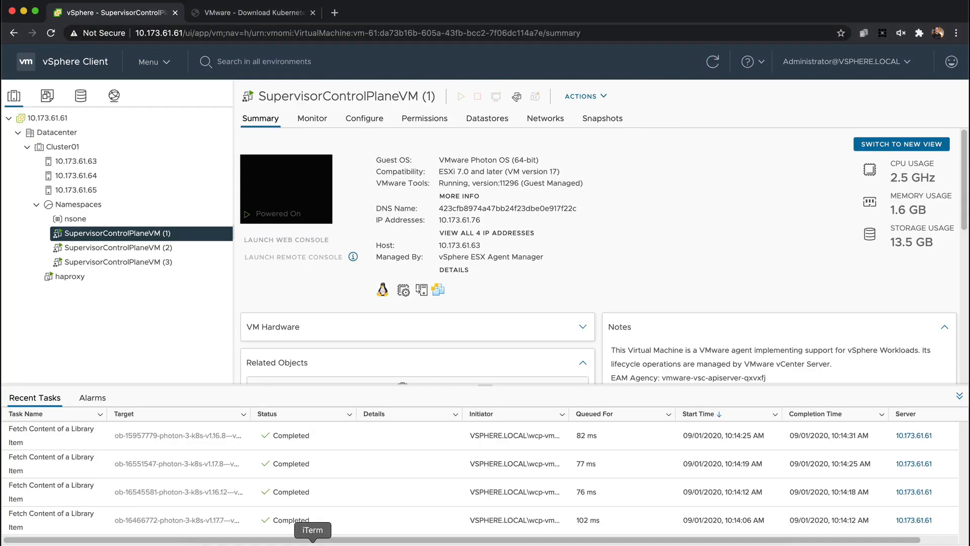
left_click(313, 543)
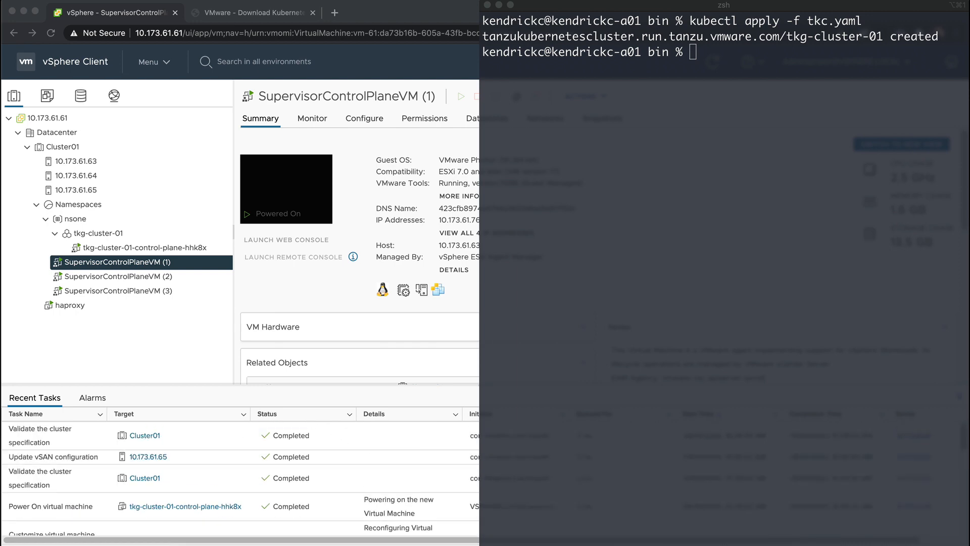
left_click(716, 324)
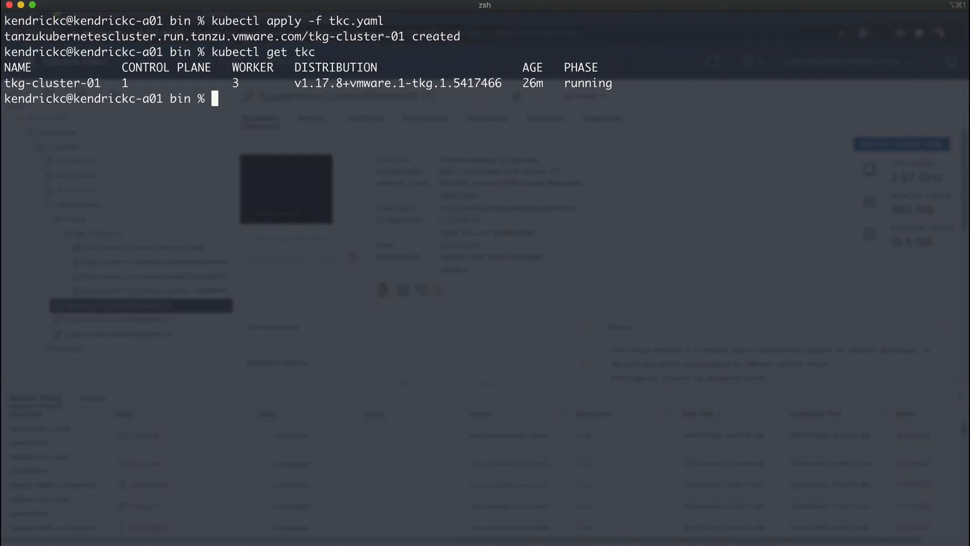
List the clusters, machines and virtualmachines with kubectl to check the provisioning of tkg-cluster-01
type("kubectl get clusters")
key("Return")
type("kubectl get machines")
key("Return")
type("ku")
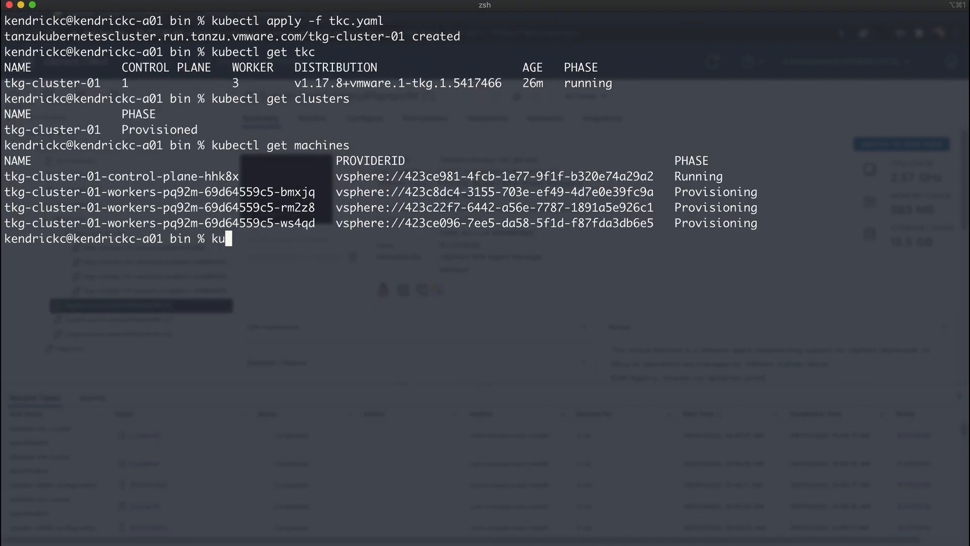
type("bectl get virtualmachines")
key("Return")
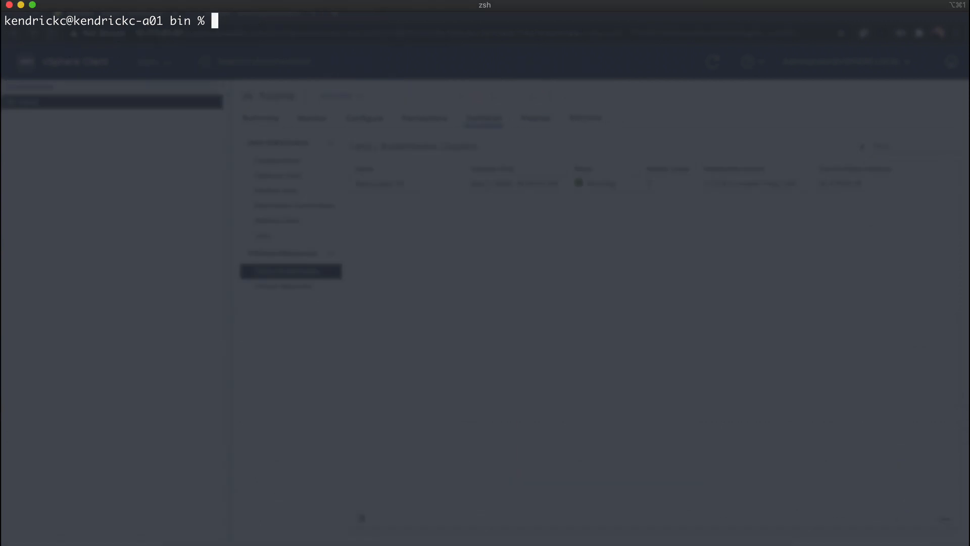
Log in with kubectl vsphere to tkg-cluster-01 in namespace nsone on $SC_IP as administrator, skipping TLS verification and entering the account password
type("kubectl vsphere login --server $SC_IP -u ")
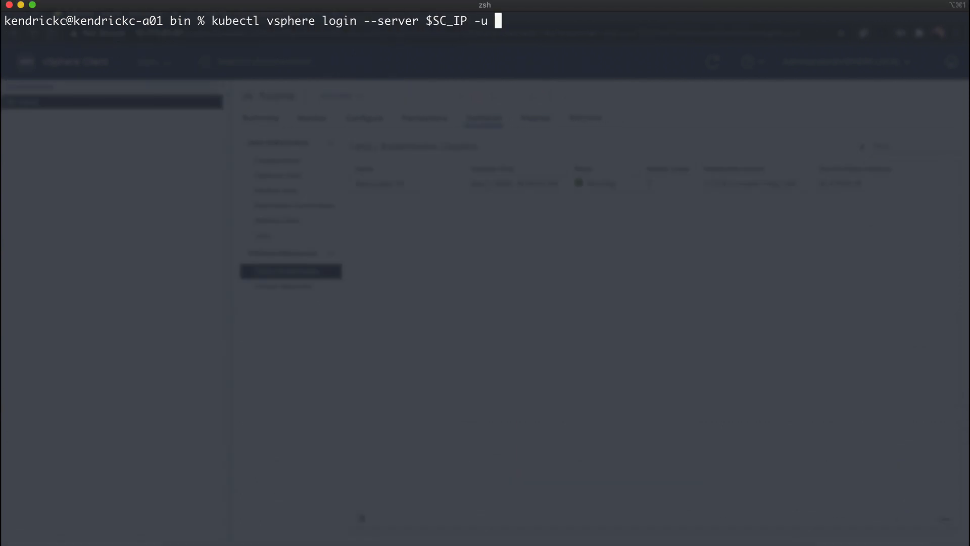
type("administrator@vsphere.local --tanzu-kubernetes")
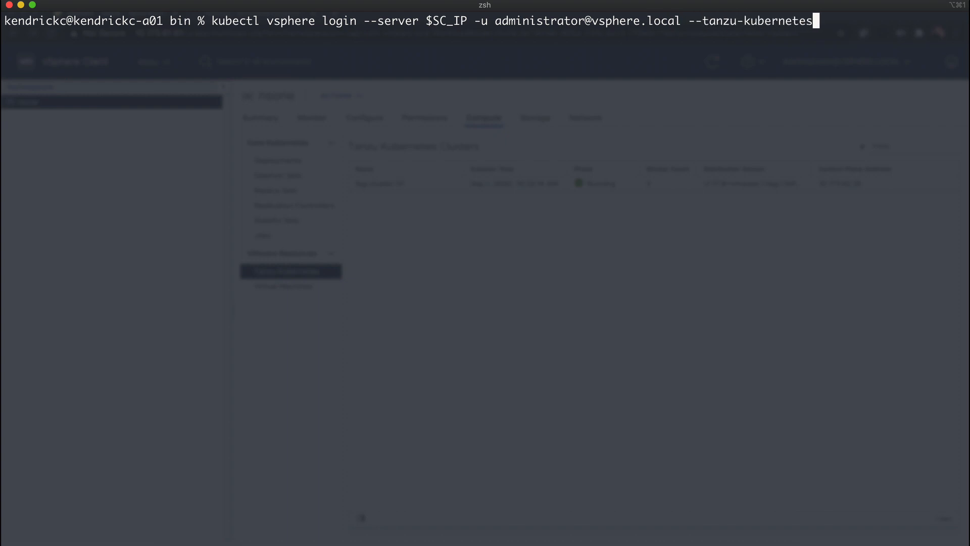
type("-cluster-namespace nsone --tanzu-")
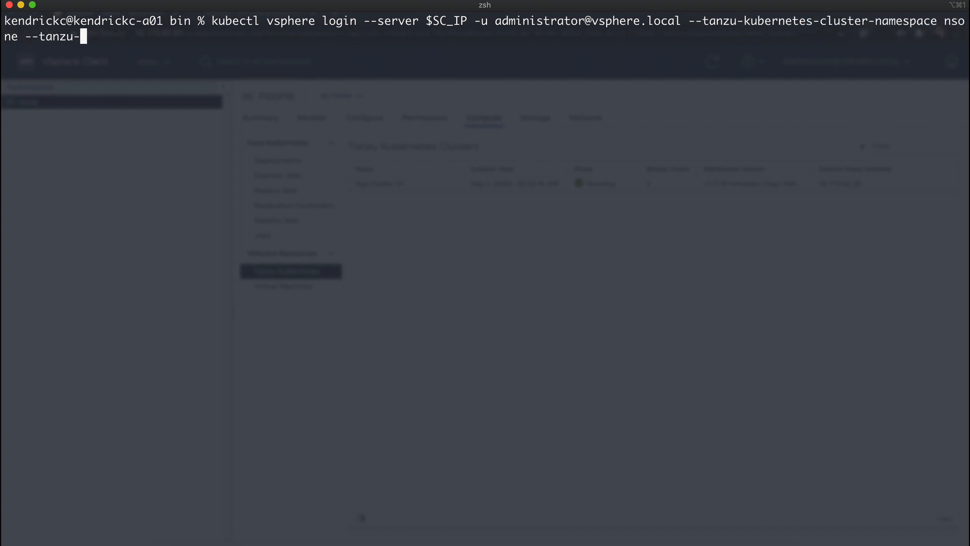
type("kubernetes-cluster-name tkg-cluster-01 -")
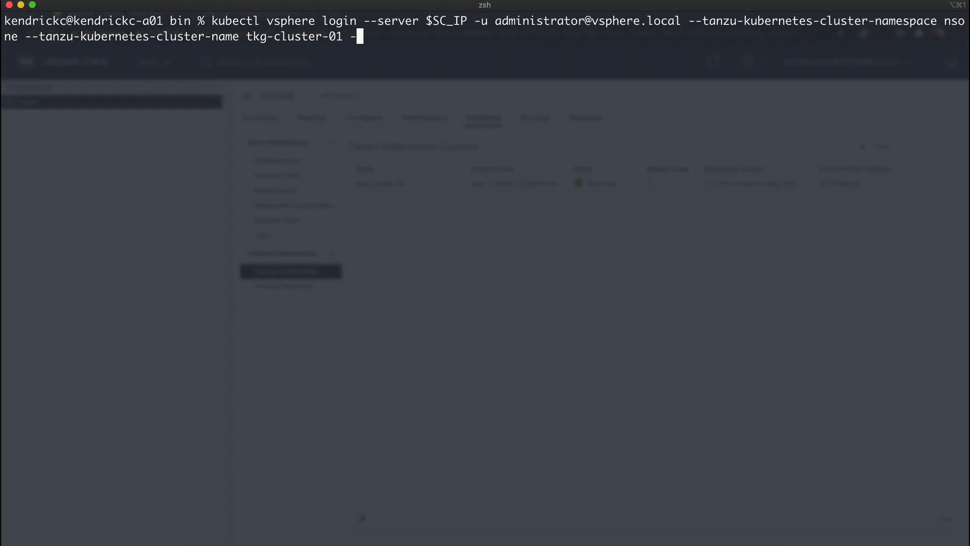
type("-insecure-skip-tls-ver")
key("BackSpace")
key("BackSpace")
type("re-skip-tls-verify")
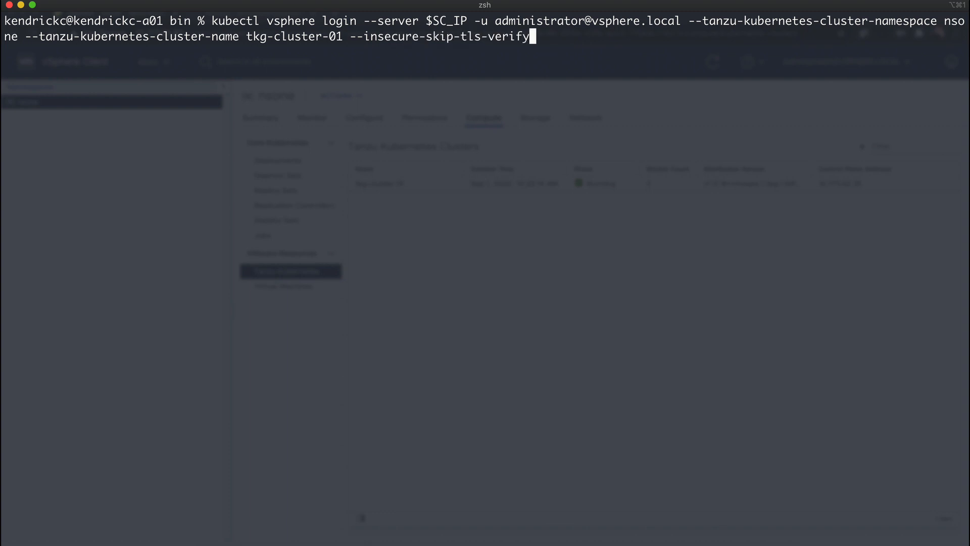
key("Return")
key("Return")
Switch the kubectl context to tkg-cluster-01
type("kubectl config use-context")
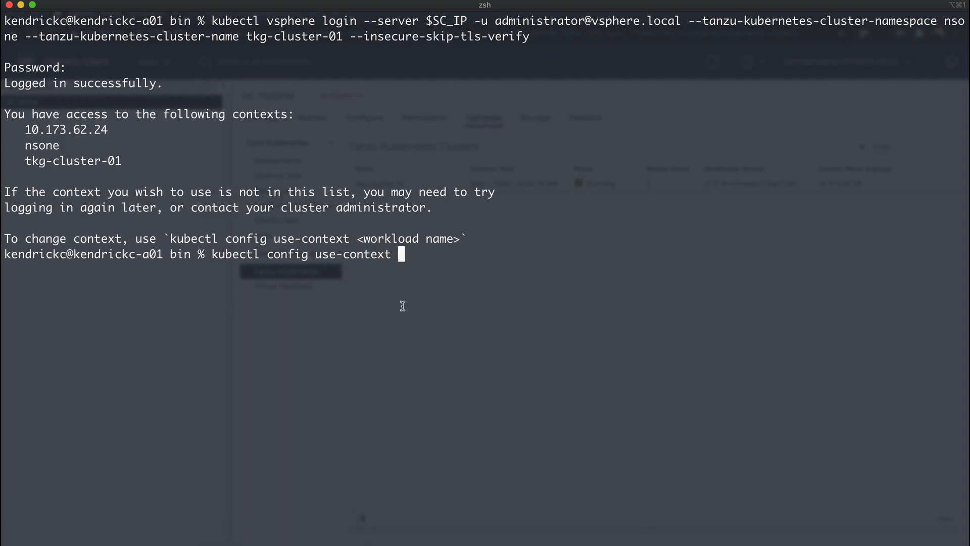
double_click(58, 165)
type("tkg-cluster-01")
key("Return")
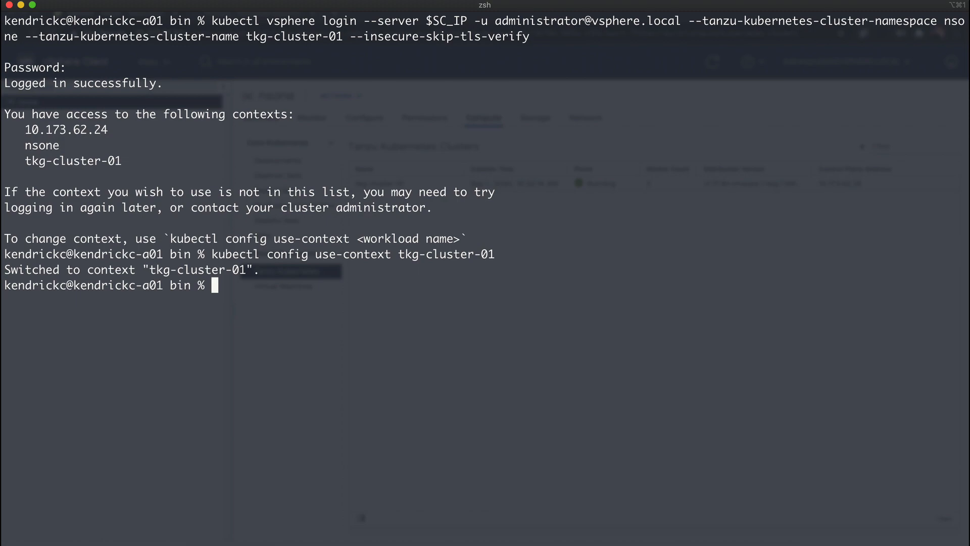
Clear the terminal, list all resources across every namespace of tkg-cluster-01 and review the pods from the start of the output
type("clear")
key("Return")
type("kubectl get all -A")
key("Return")
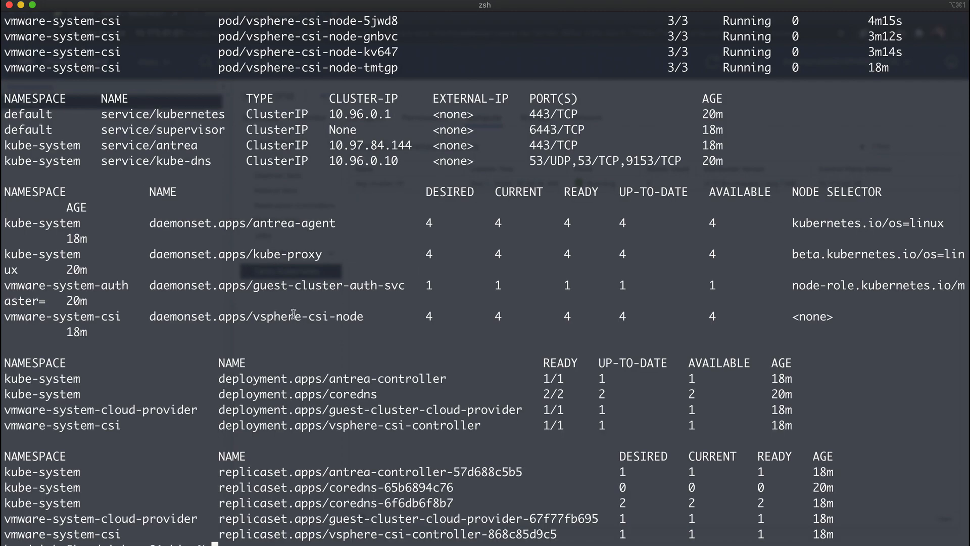
scroll(294, 314, "up", 10)
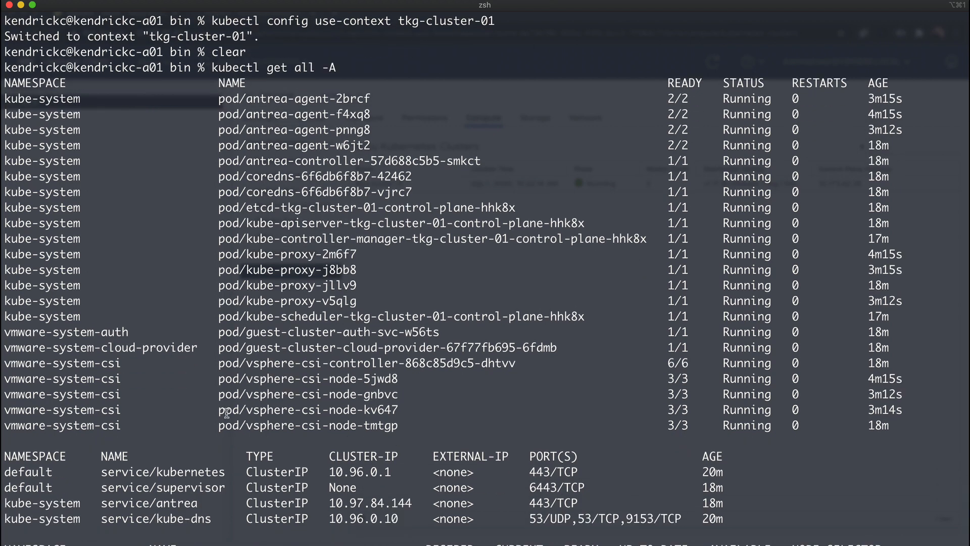
Clear the terminal and create the clusterrolebinding psp:authenticated with clusterrole psp:vmware-system-privileged for the group system:authenticated
type("clear")
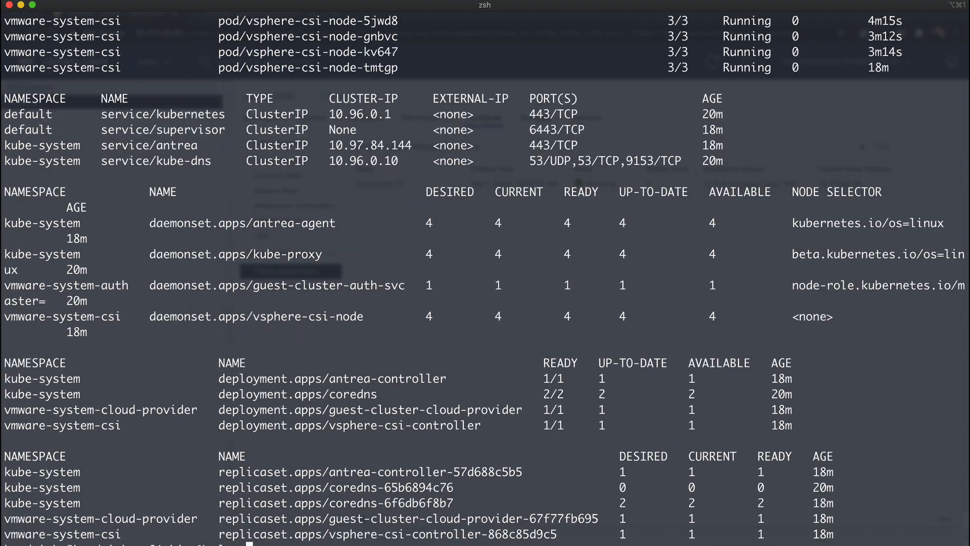
key("Return")
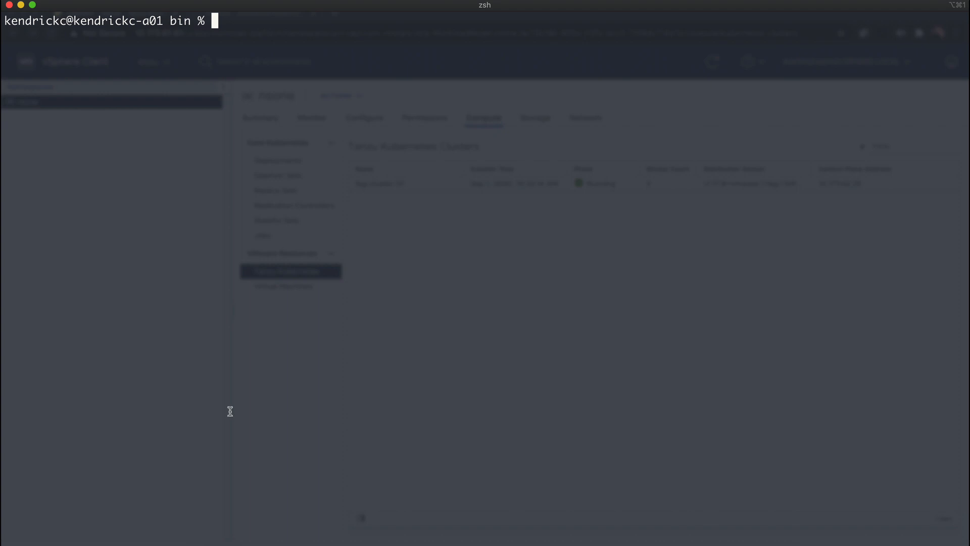
key("super+Tab")
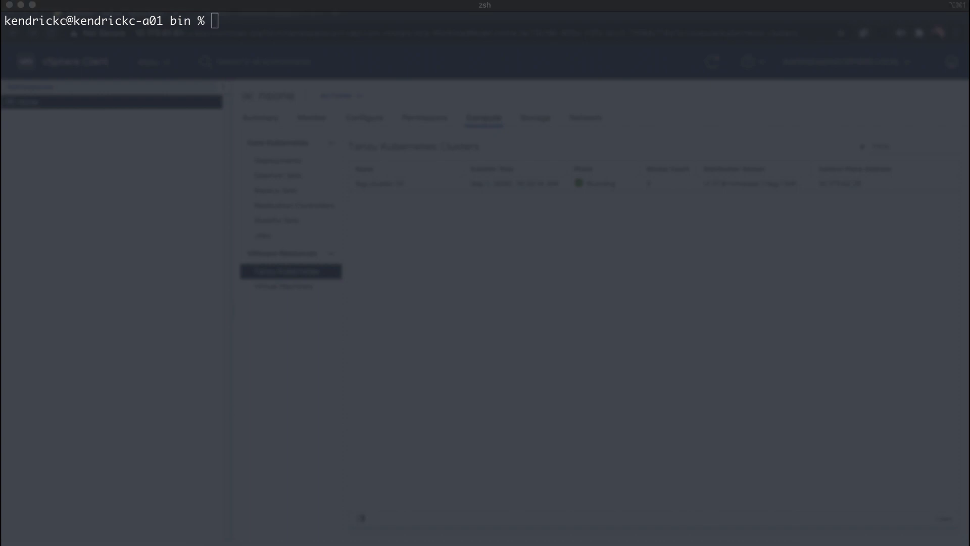
left_click(374, 220)
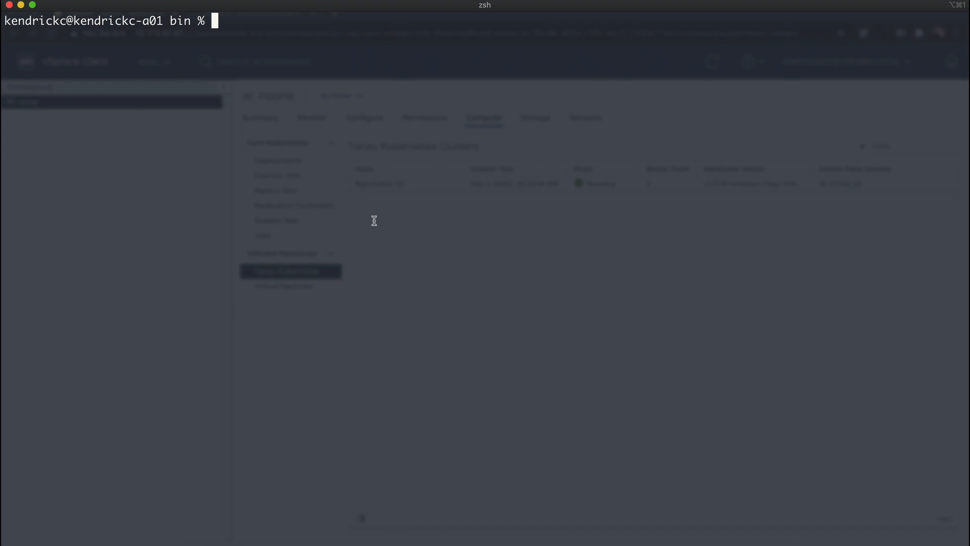
type("kubectl create clusterrolebinding psp:authenticated --clusterrole=psp:vmware-system-privileged --group=system:authenticated")
key("Return")
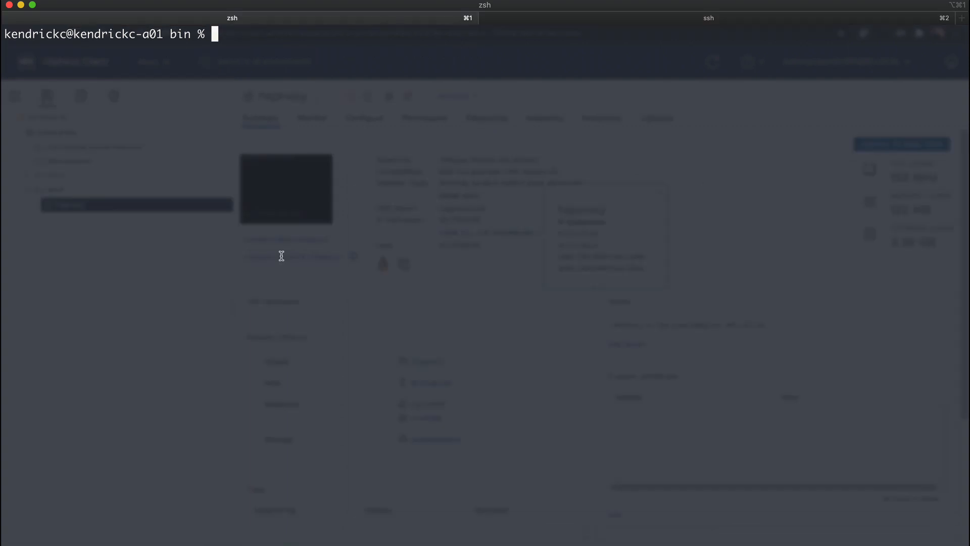
Create the deployment my-nginx from the nginx image with kubectl and list the deployments
type("kubectl create deployment --image nginx my-nginx")
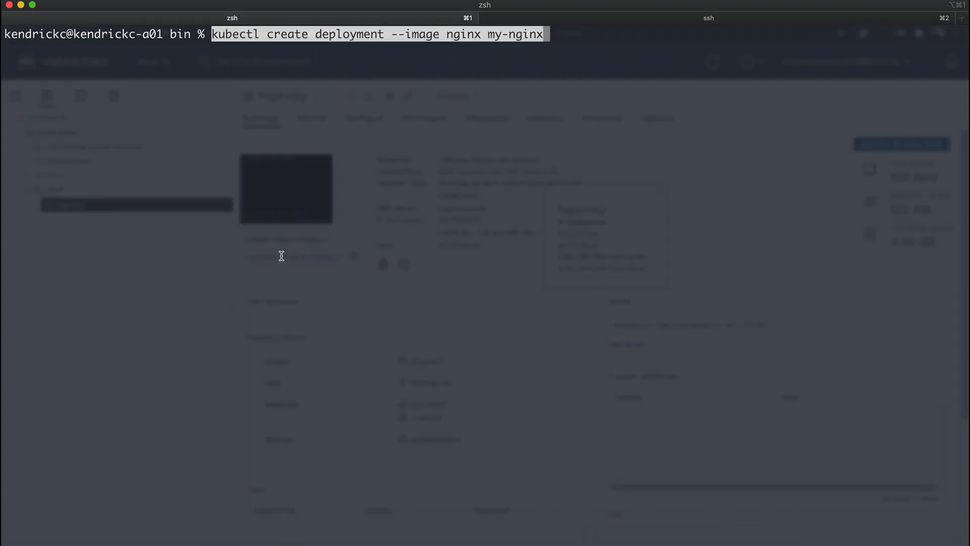
key("Return")
type("kubectl get deployments")
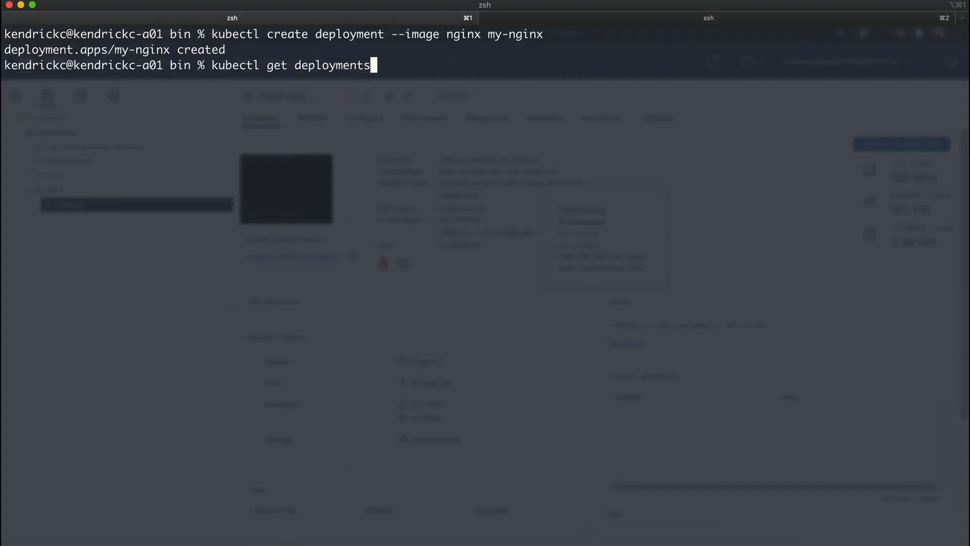
key("Return")
Scale the my-nginx deployment to 2 replicas with kubectl and list the pods
type("kubectl scale dep")
key("BackSpace")
key("BackSpace")
key("BackSpace")
key("BackSpace")
key("BackSpace")
key("BackSpace")
key("BackSpace")
key("BackSpace")
key("BackSpace")
key("BackSpace")
key("BackSpace")
key("BackSpace")
key("BackSpace")
key("BackSpace")
key("BackSpace")
key("BackSpace")
key("BackSpace")
key("super+Tab")
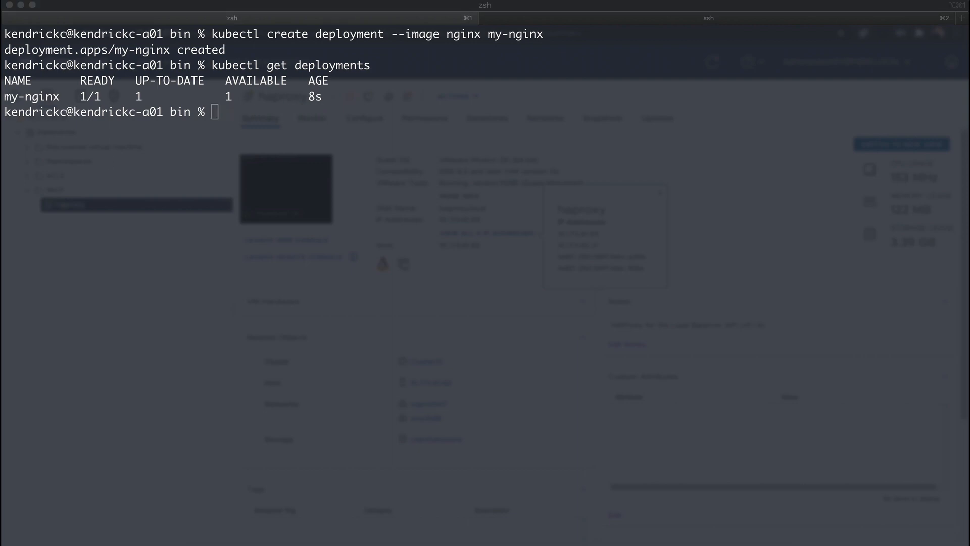
key("super+Tab")
type("kubectl scale deployment --replicas 2 my-nginx")
key("Return")
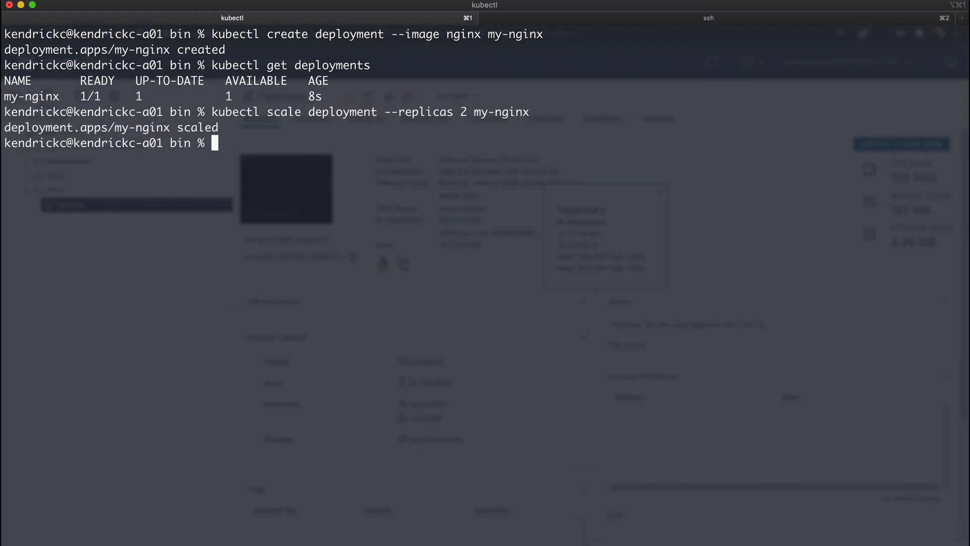
type("kubectl get pods")
key("Return")
Describe the pod my-nginx-f97c96f6d-c7npg with kubectl
type("kubectl d")
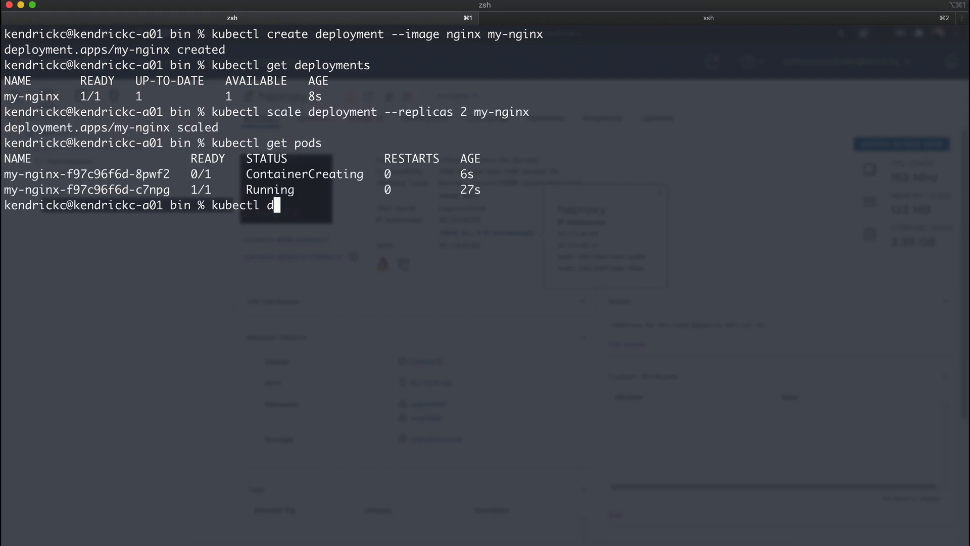
type("escribe pod my-nginx-f97c96f6d-c7npg")
key("Return")
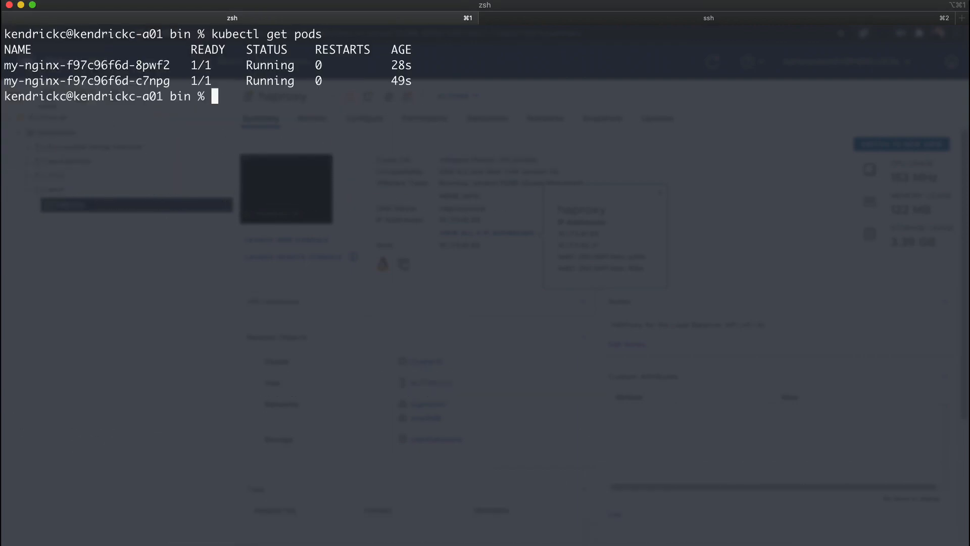
Expose the my-nginx deployment on port 80 as a service of type LoadBalancer
key("super+Tab")
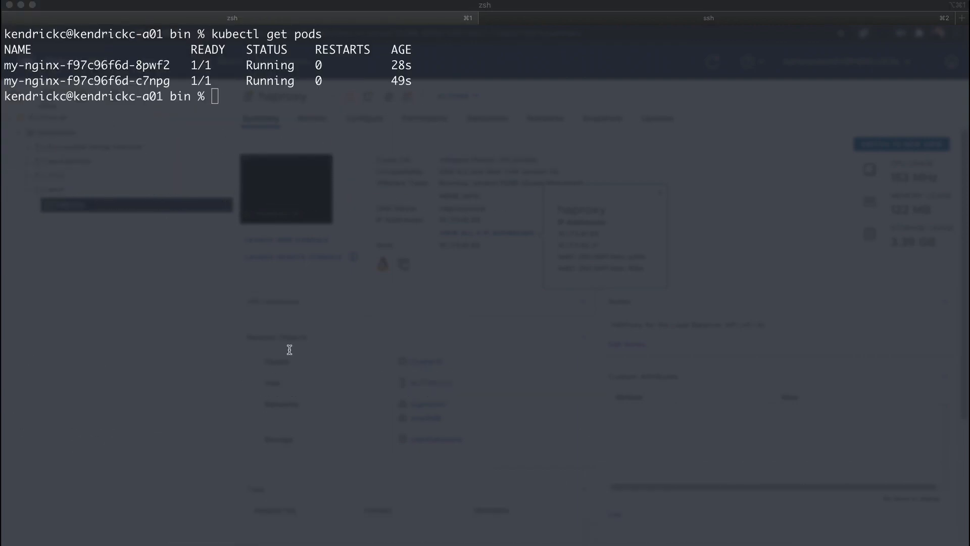
key("super+Tab")
type("kubectl expose deployment my-nginx --port=80 --type=LoadBalancer")
key("Return")
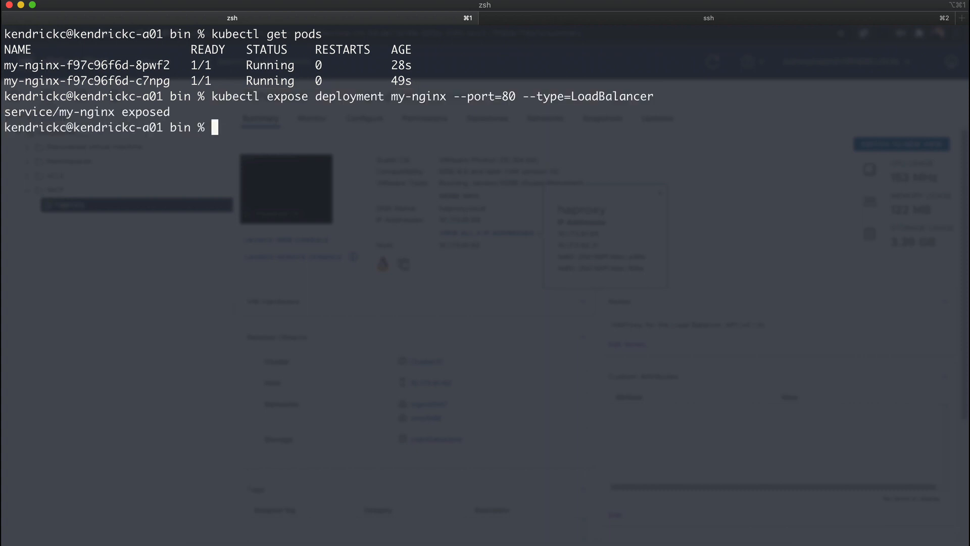
Clear the terminal and list the cluster's services with kubectl
key("ctrl+l")
type("kubectl get services")
key("Return")
type("kube")
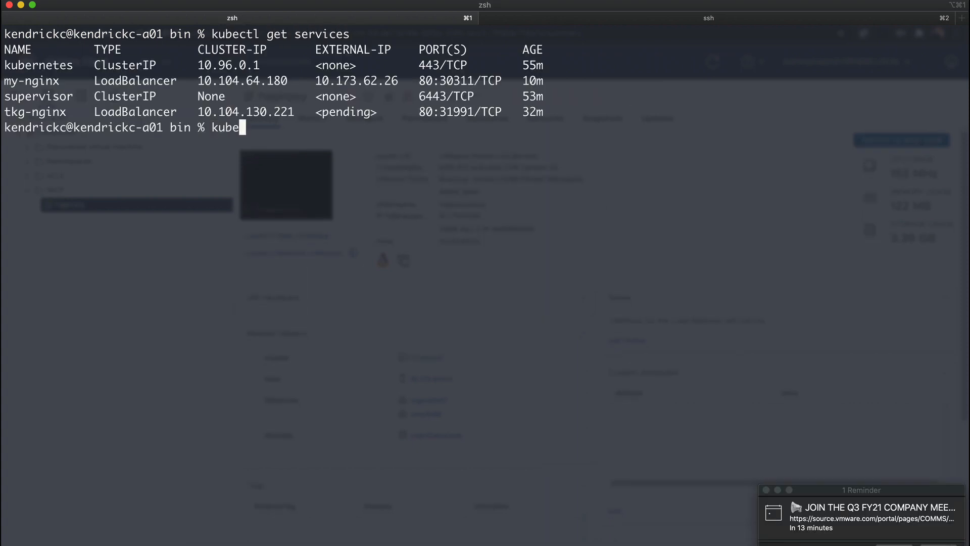
key("BackSpace")
key("BackSpace")
key("BackSpace")
key("BackSpace")
Copy the my-nginx service's external IP, switch to the browser and open 10.173.62.26 in a new tab
left_click_drag(316, 81, 399, 81)
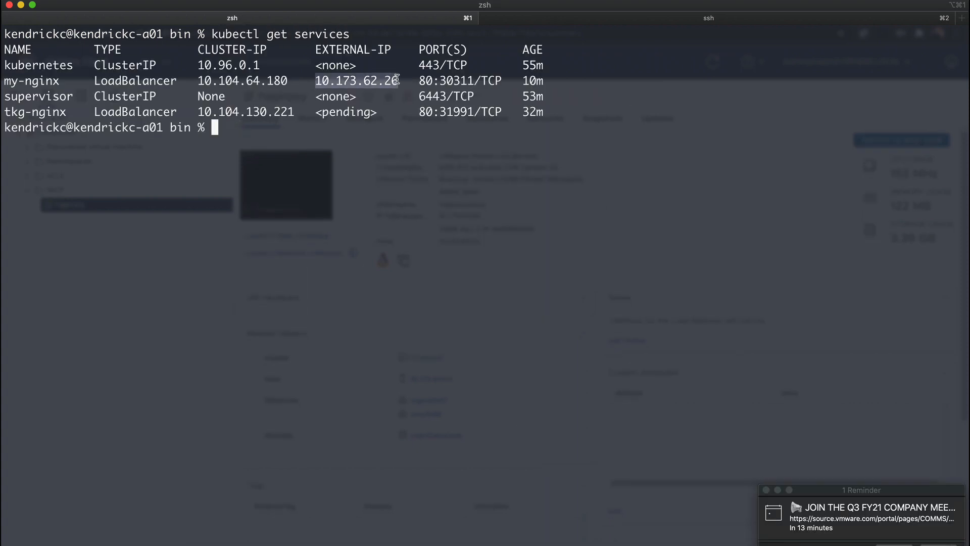
key("super+c")
key("super+Tab")
key("super+t")
key("super+v")
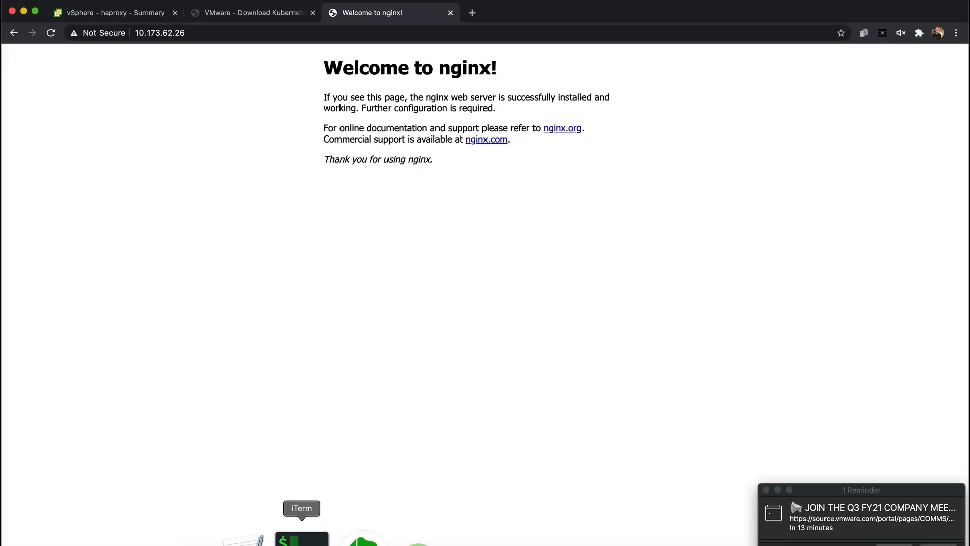
Switch to iTerm, list the files in /etc/haproxy on the haproxy host and print haproxy.cfg
left_click(301, 537)
type("ls")
key("Return")
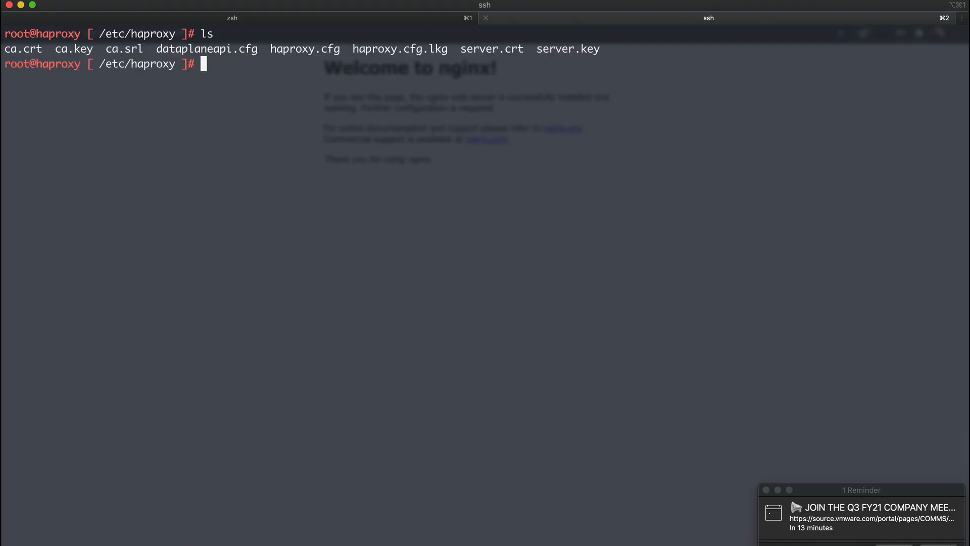
type("cat haproxy.cfg")
key("Return")
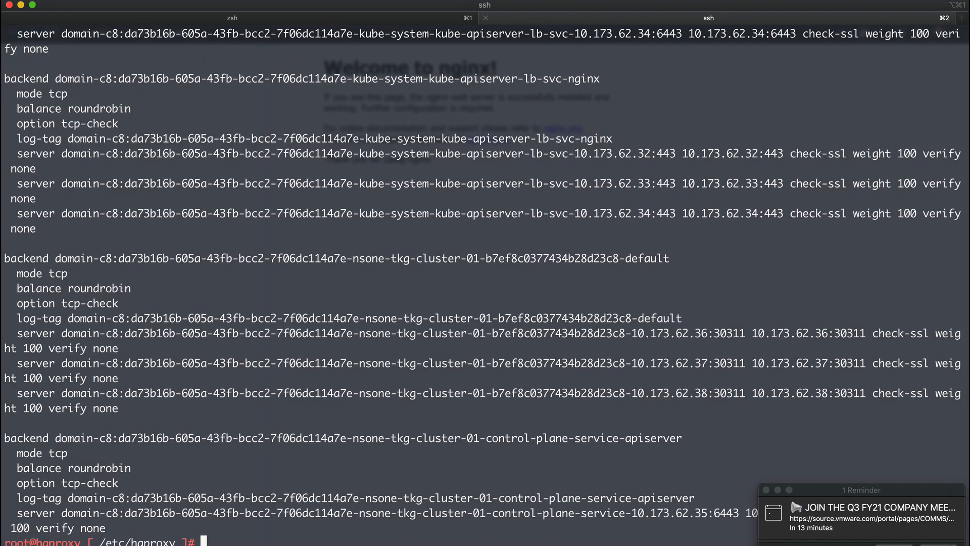
Examine the frontend sections in the haproxy.cfg output for kube-apiserver-lb-svc and the tkg-cluster-01 service bound to port 80
scroll(360, 166, "up", 8)
scroll(361, 167, "up", 10)
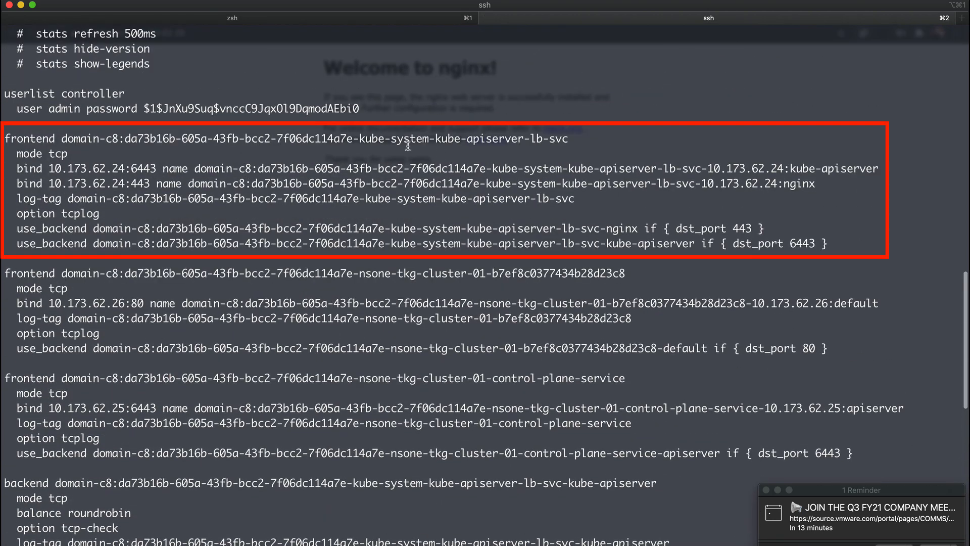
left_click_drag(7, 137, 569, 138)
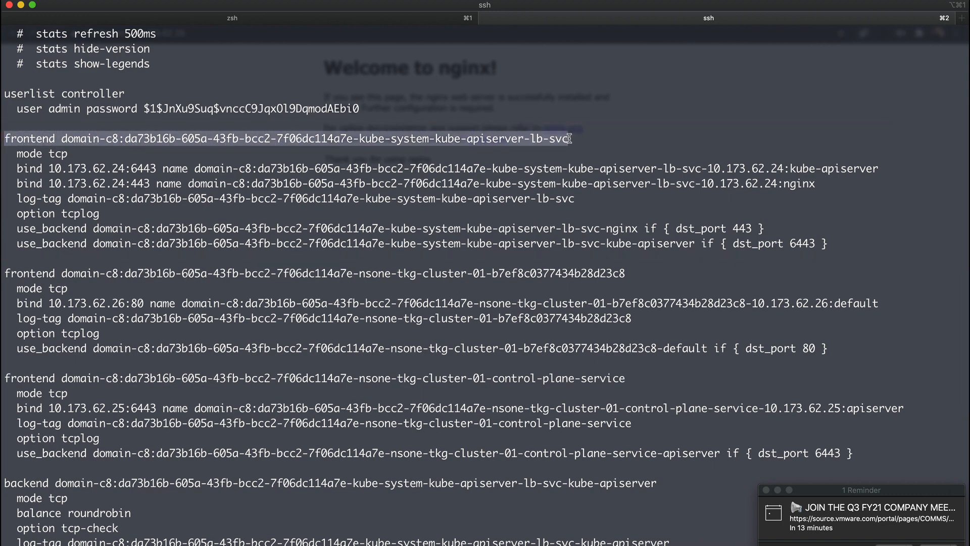
left_click_drag(627, 272, 6, 272)
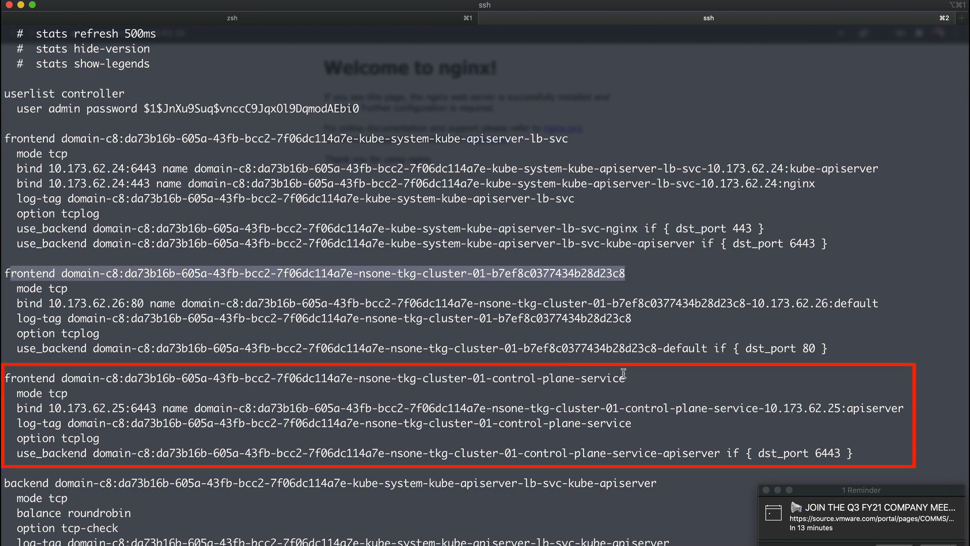